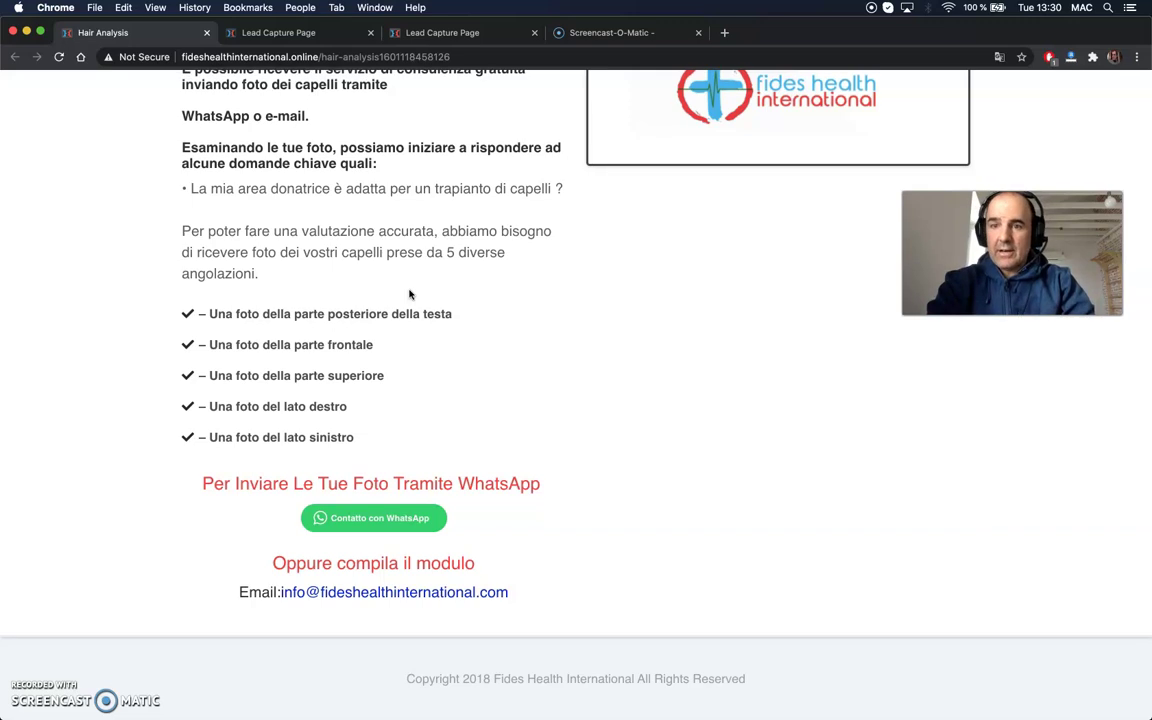
- Scroll through the live page and test its WhatsApp contact button
scroll(409, 294, up, 3)
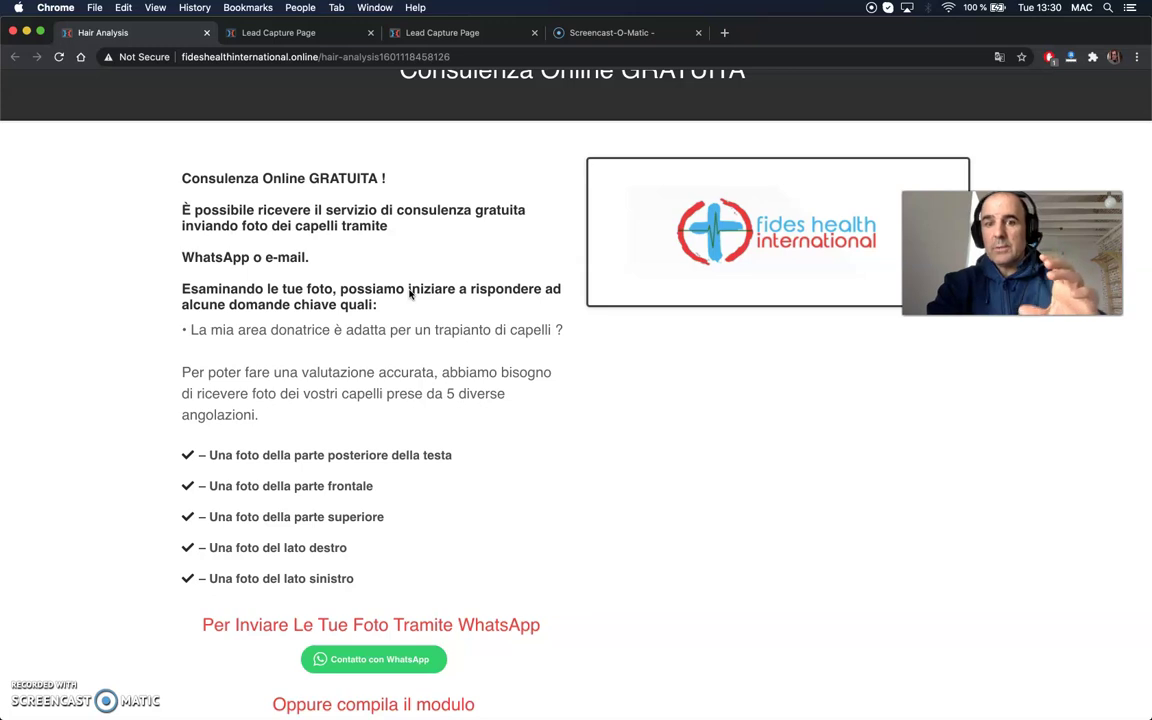
scroll(443, 370, down, 3)
scroll(443, 370, up, 5)
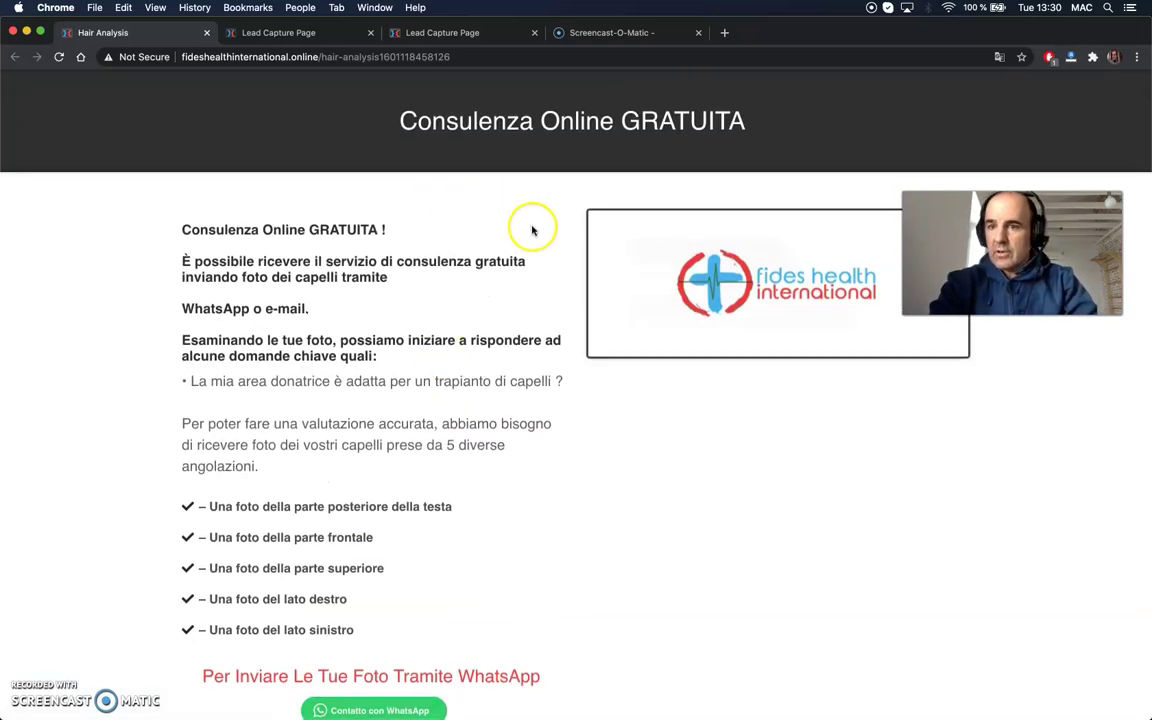
scroll(514, 315, down, 3)
scroll(528, 321, down, 2)
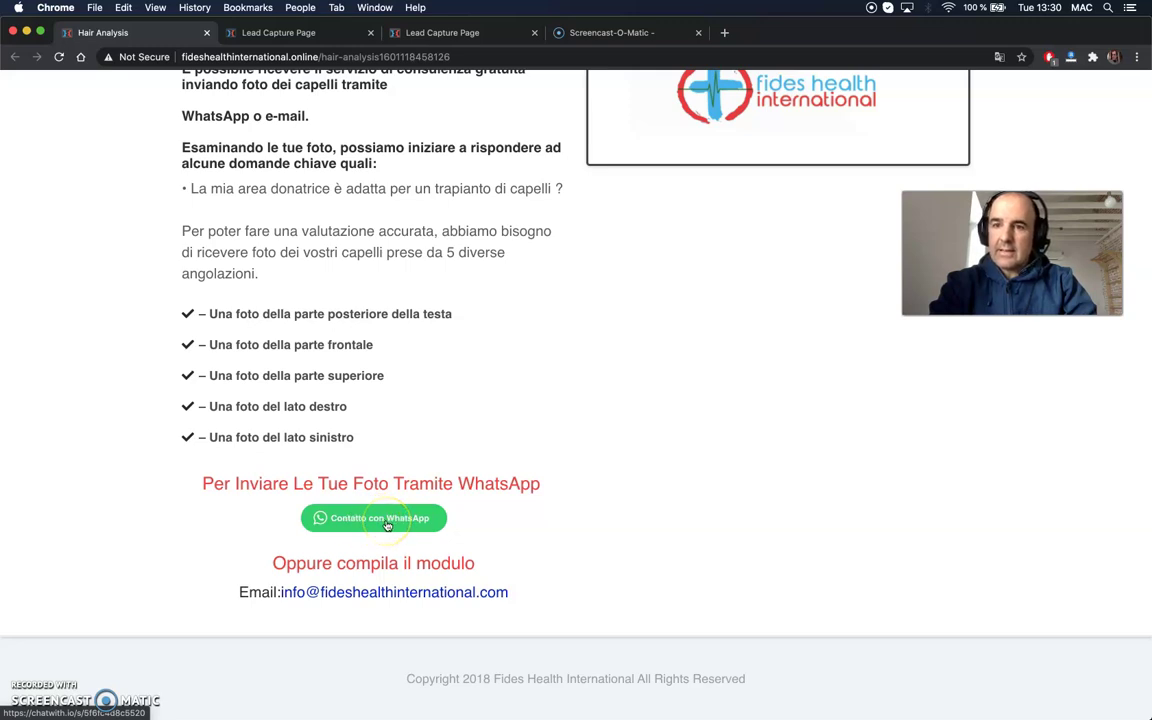
click(362, 519)
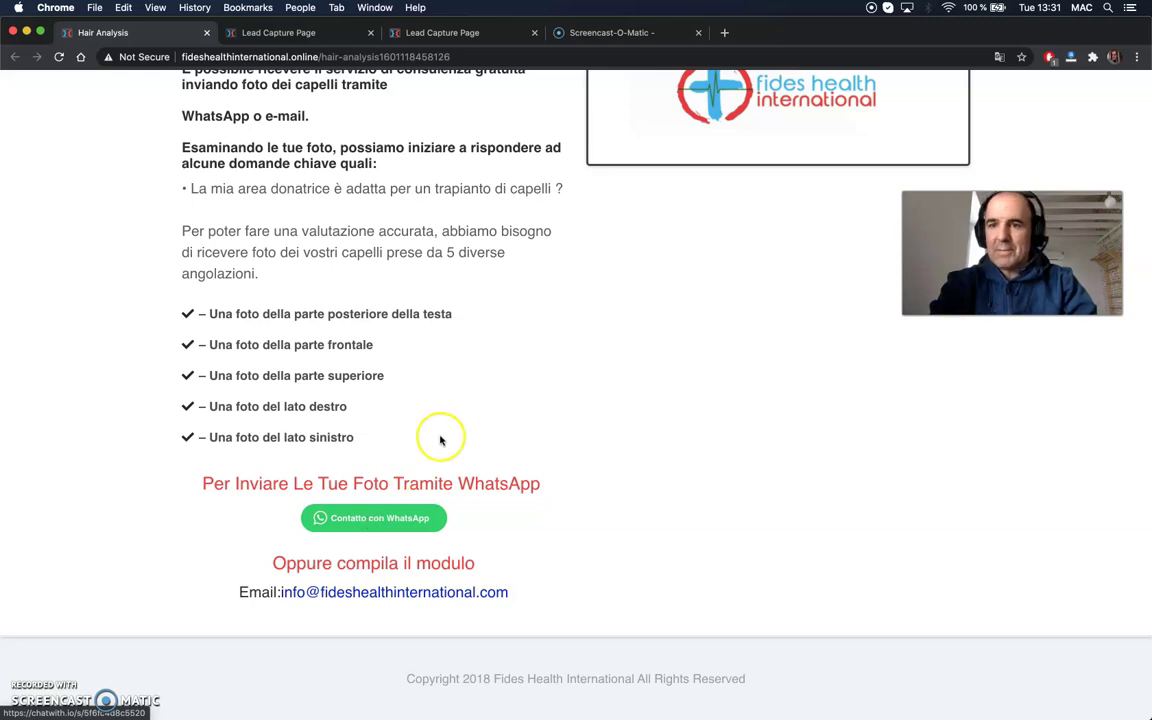
scroll(442, 309, up, 5)
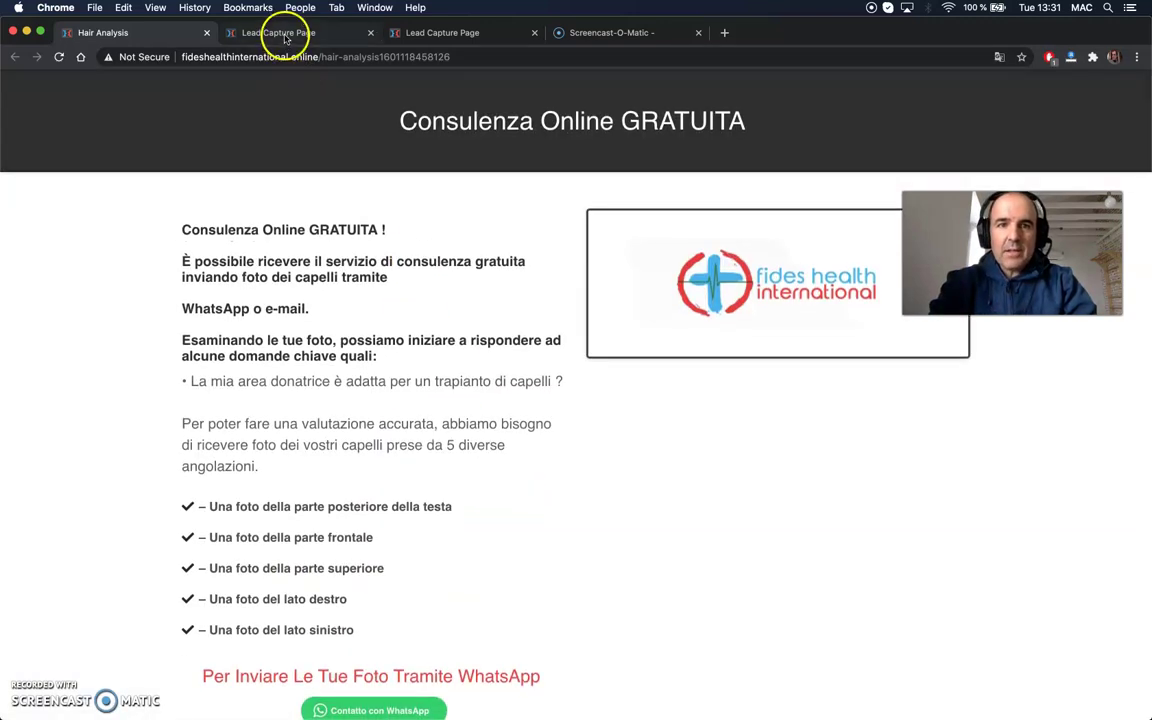
- On the Lead Capture Page, delete the two-step shipping order form beside the video
click(280, 33)
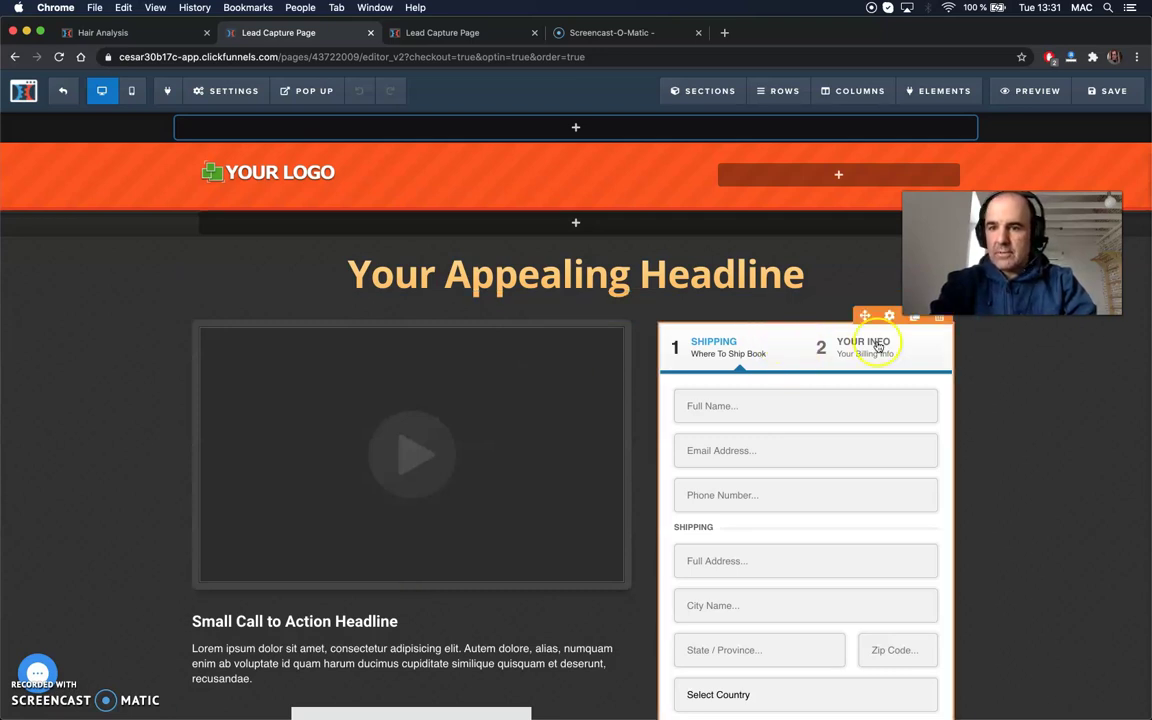
click(940, 320)
click(694, 132)
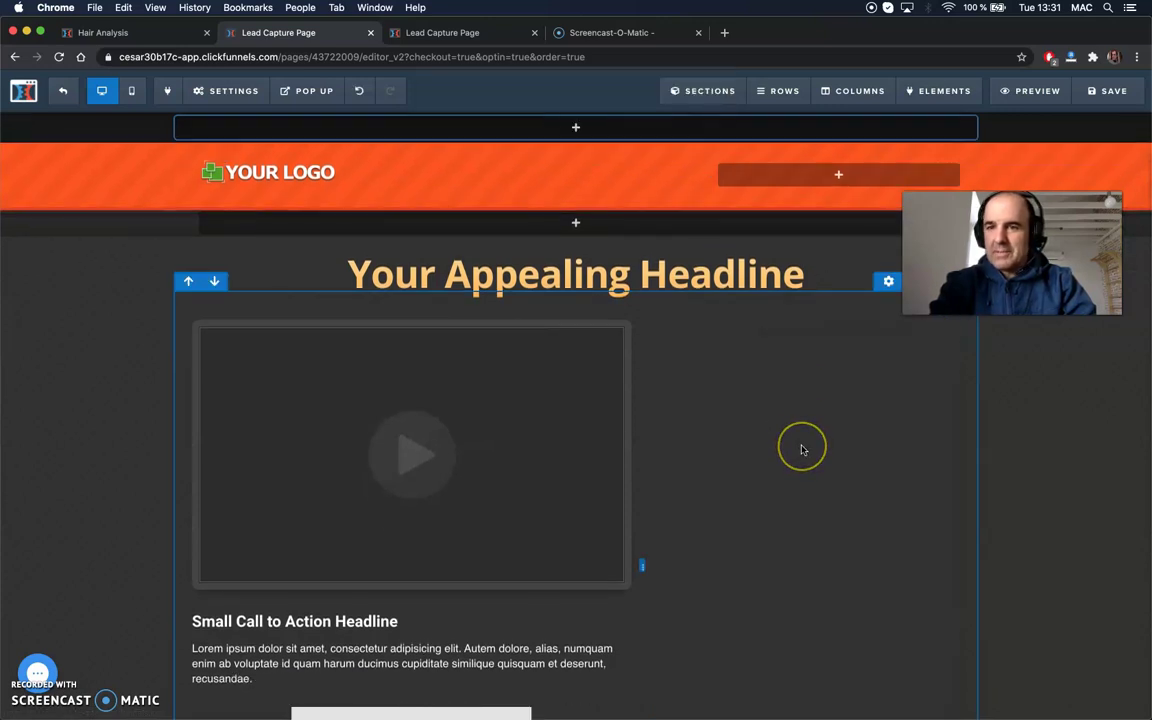
click(774, 393)
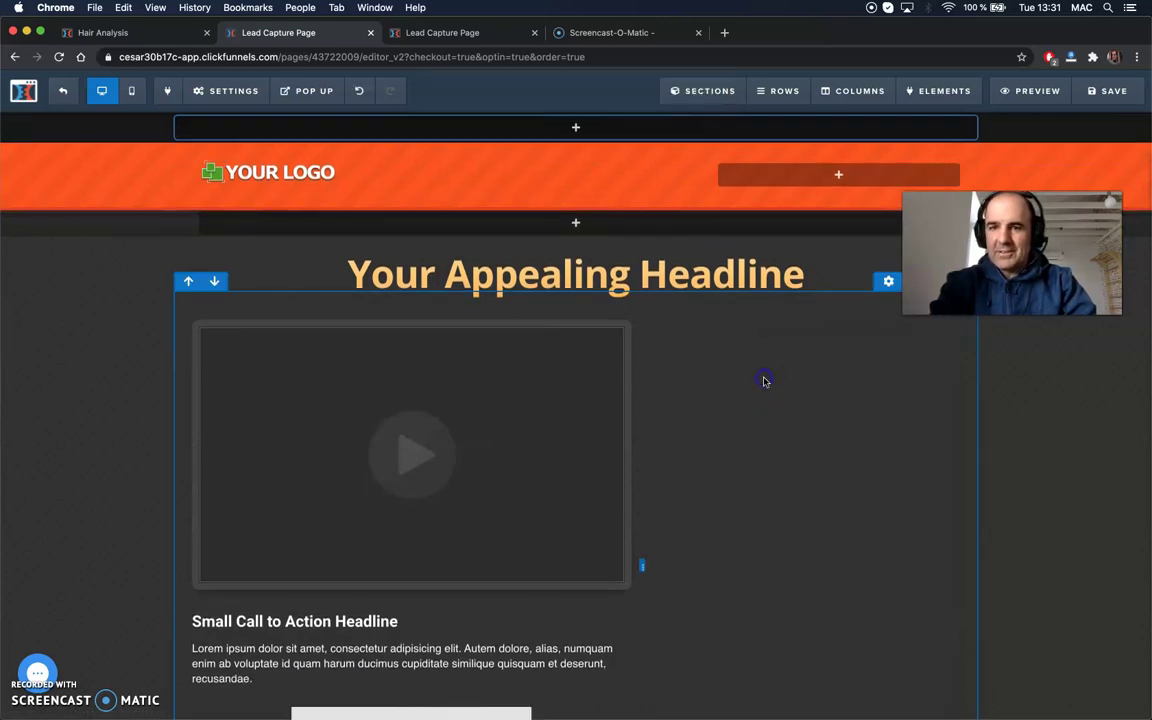
scroll(764, 381, down, 3)
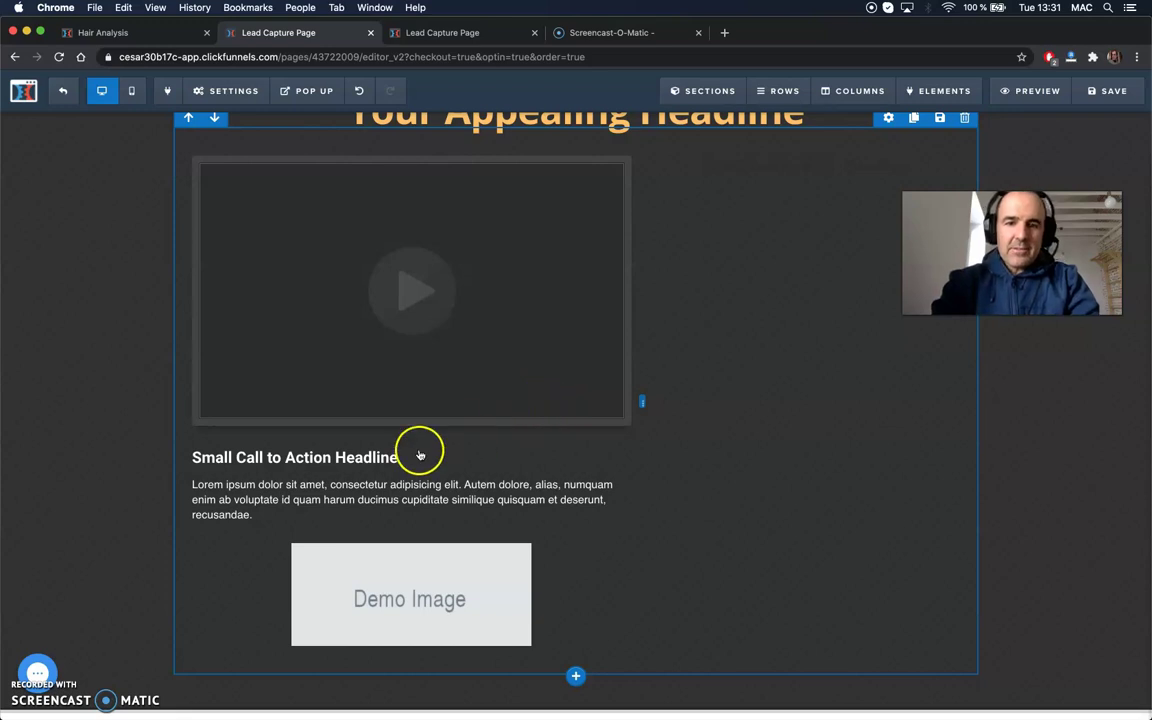
- Change the headline text to 'Hey, this is our promotion.'
double_click(340, 458)
triple_click(336, 457)
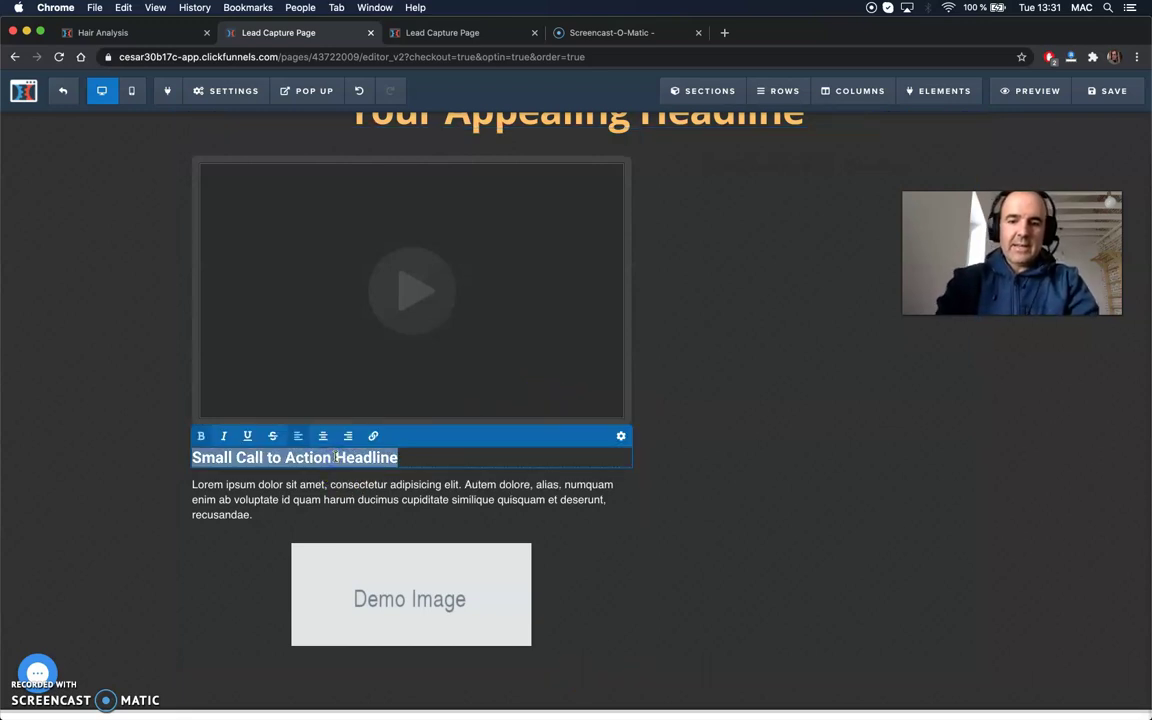
text(Hey, this is our promotion.)
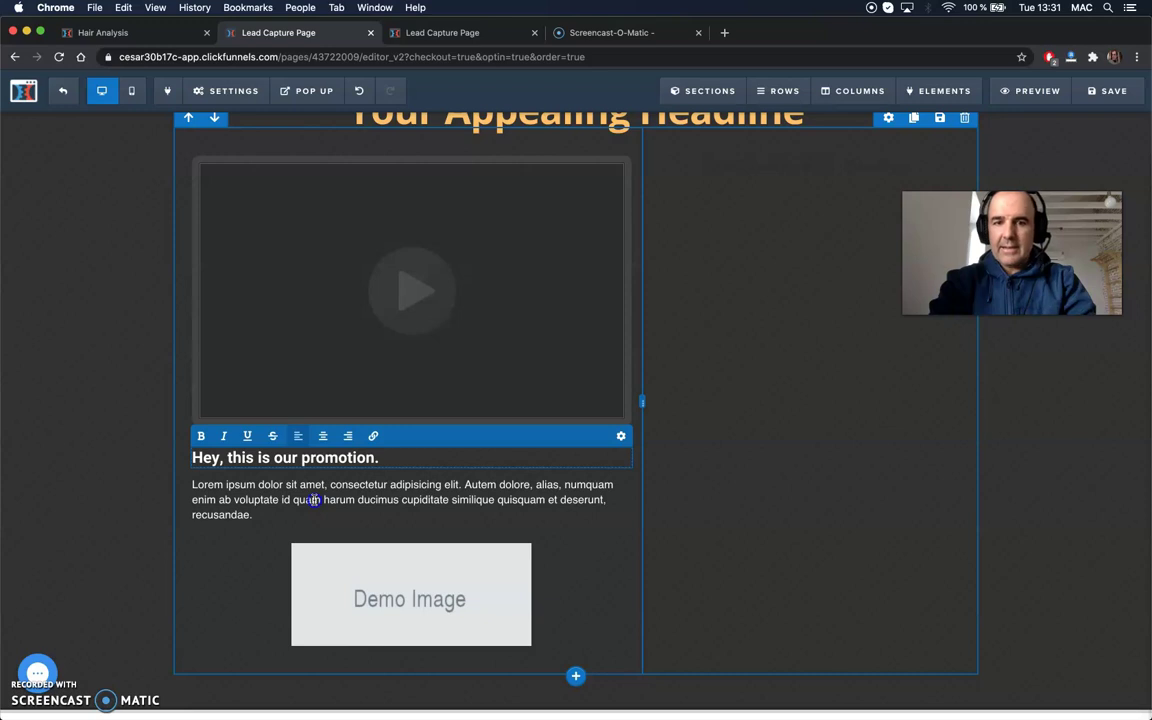
- Add a 'Please contact us with WhatsApp' line below the Lorem paragraph
triple_click(314, 500)
click(258, 515)
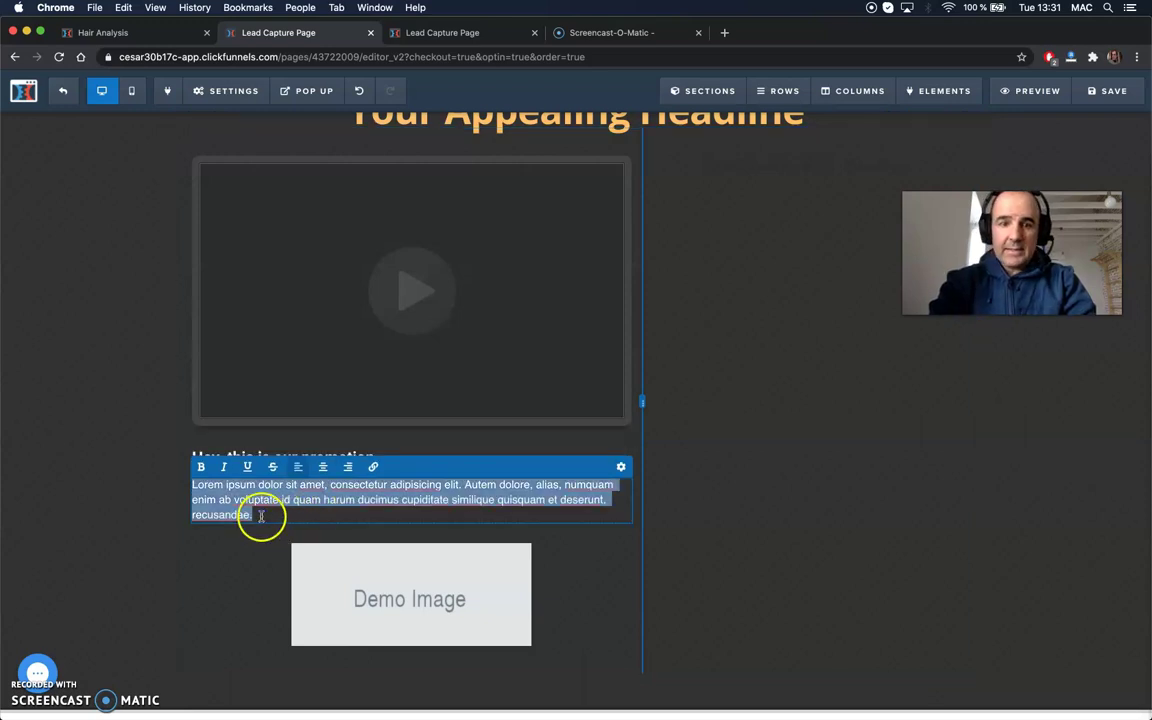
key(Return)
key(Return)
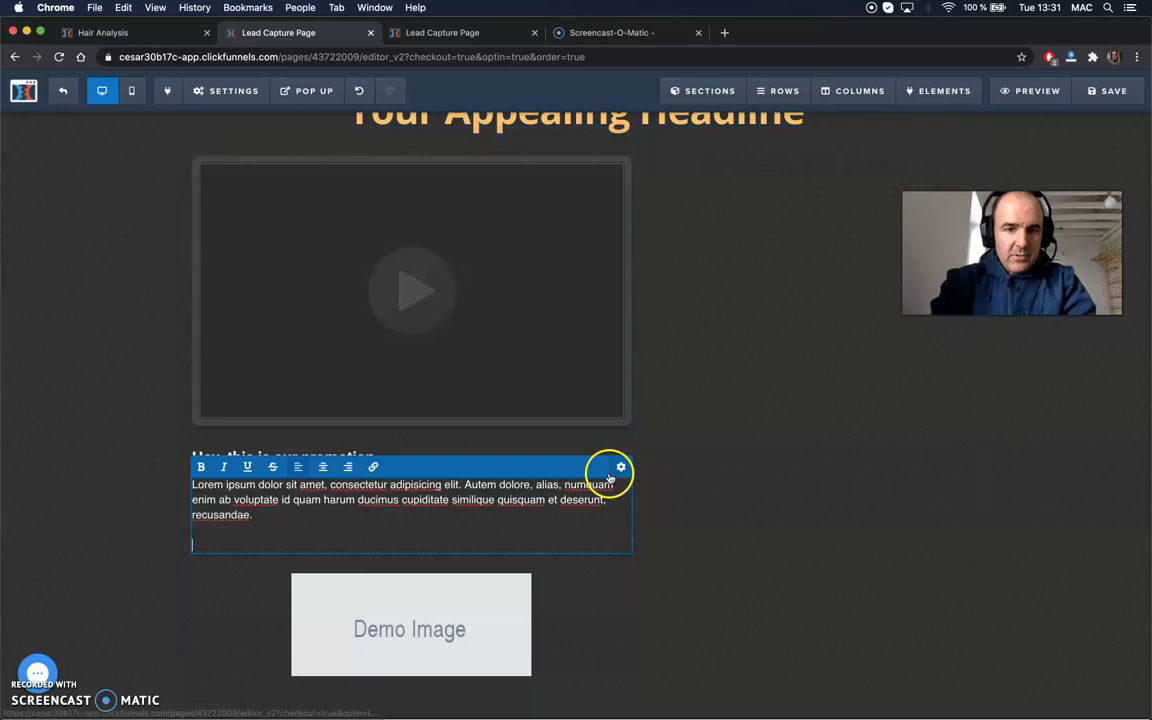
key(BackSpace)
key(BackSpace)
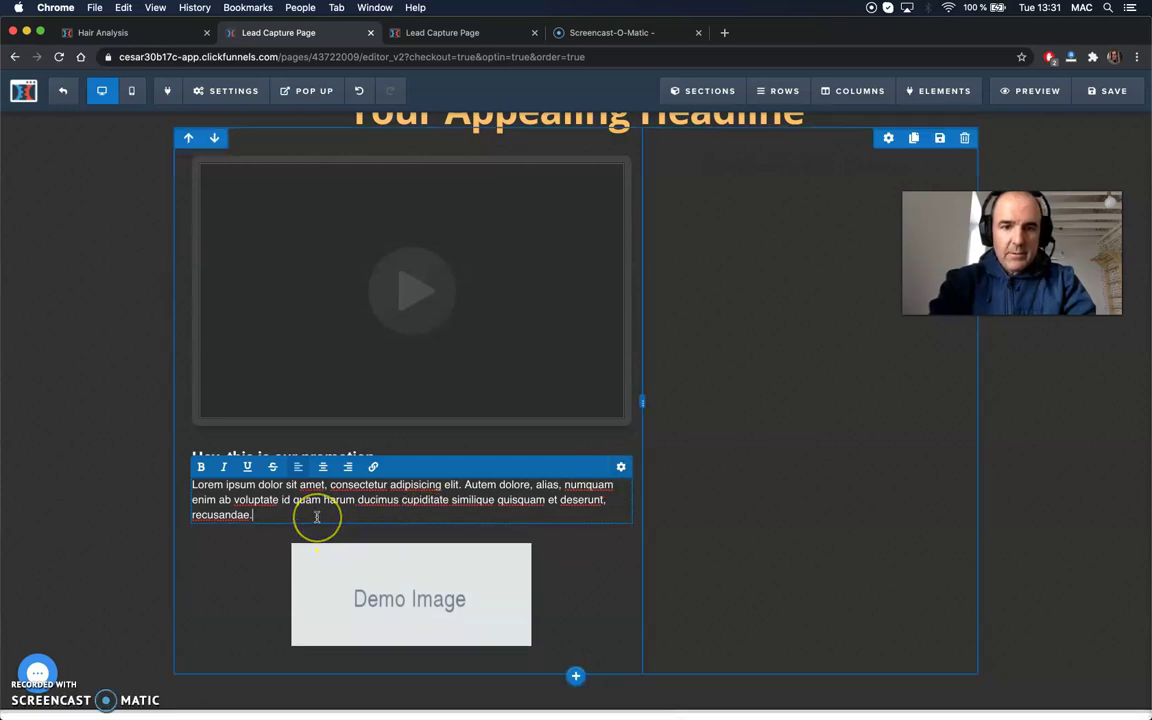
key(Return)
key(Return)
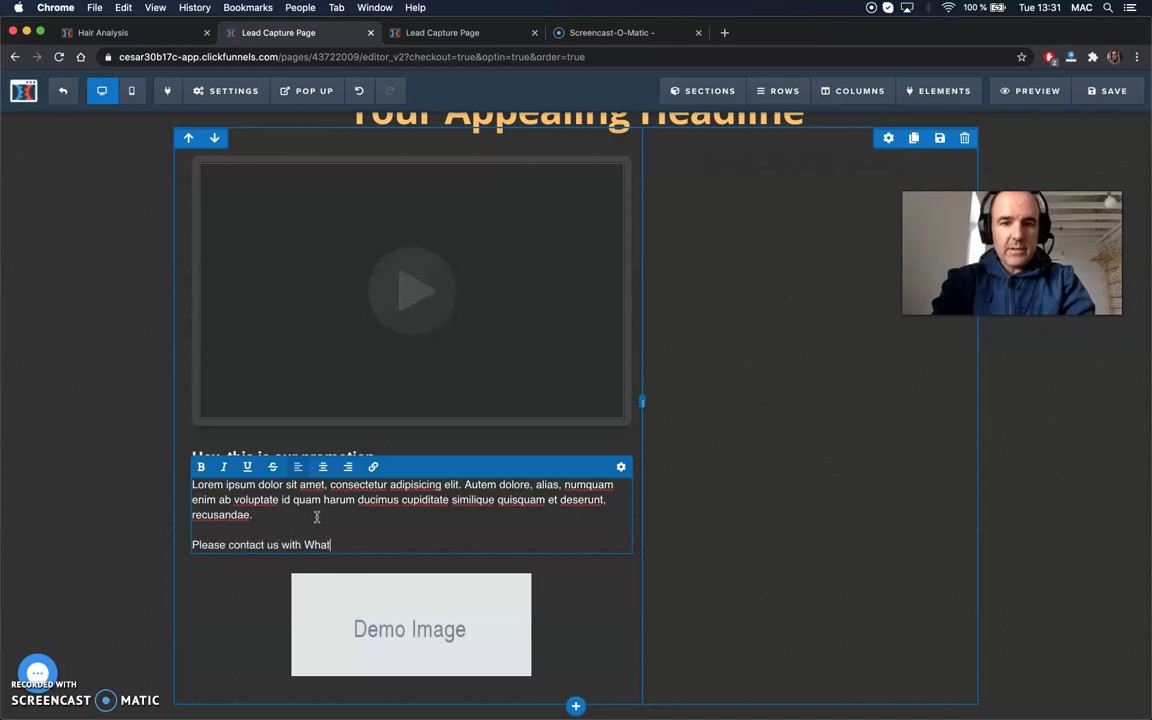
- Turn 'with WhatsApp' into a link and select its placeholder address
click(333, 545)
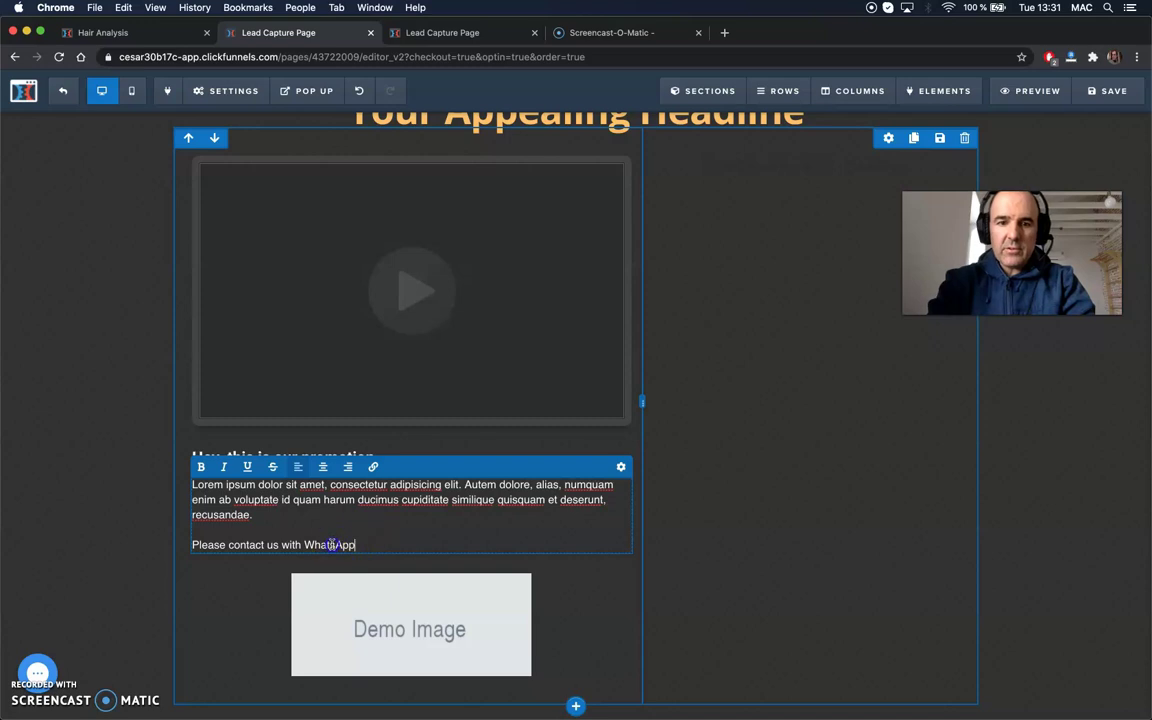
click(374, 467)
click(309, 467)
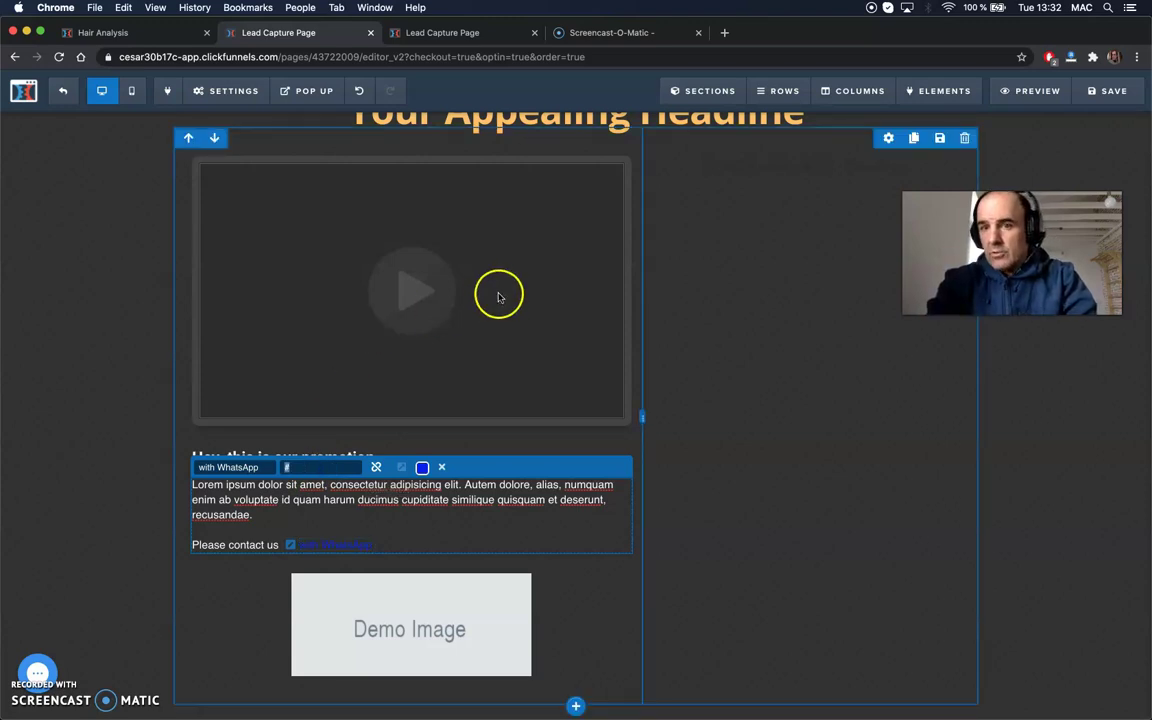
click(724, 37)
- Go to chatwith.io and sign in with the account phone number and saved password
text(chatwith.io)
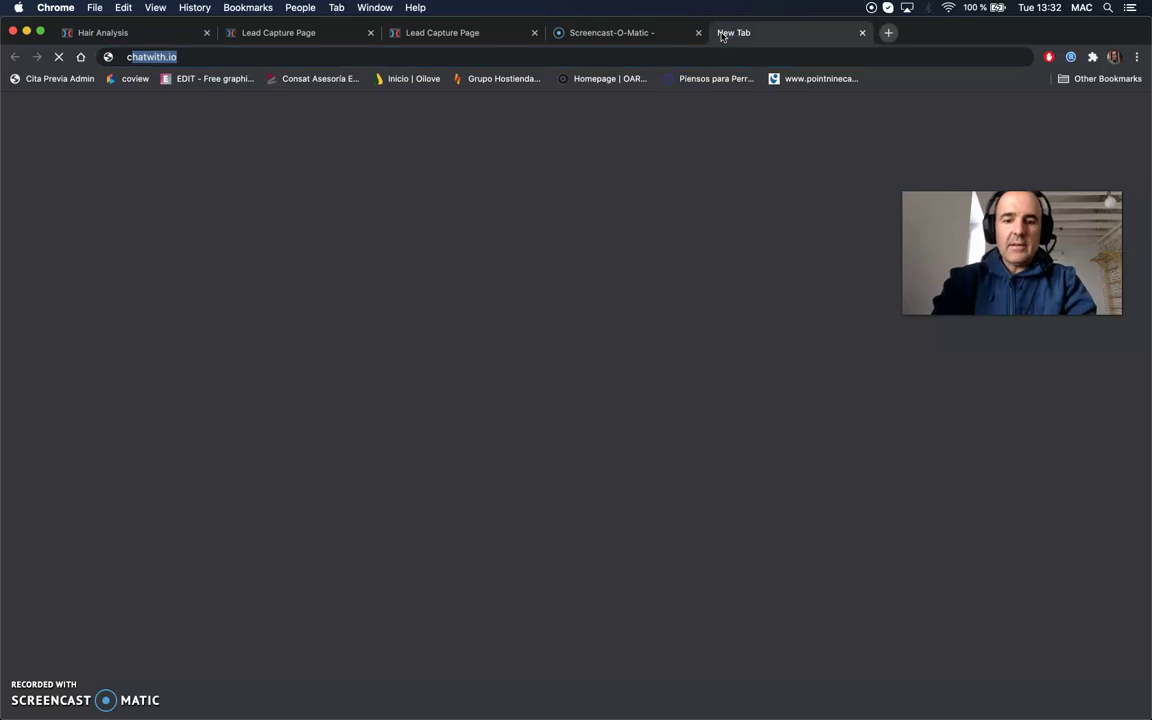
key(Return)
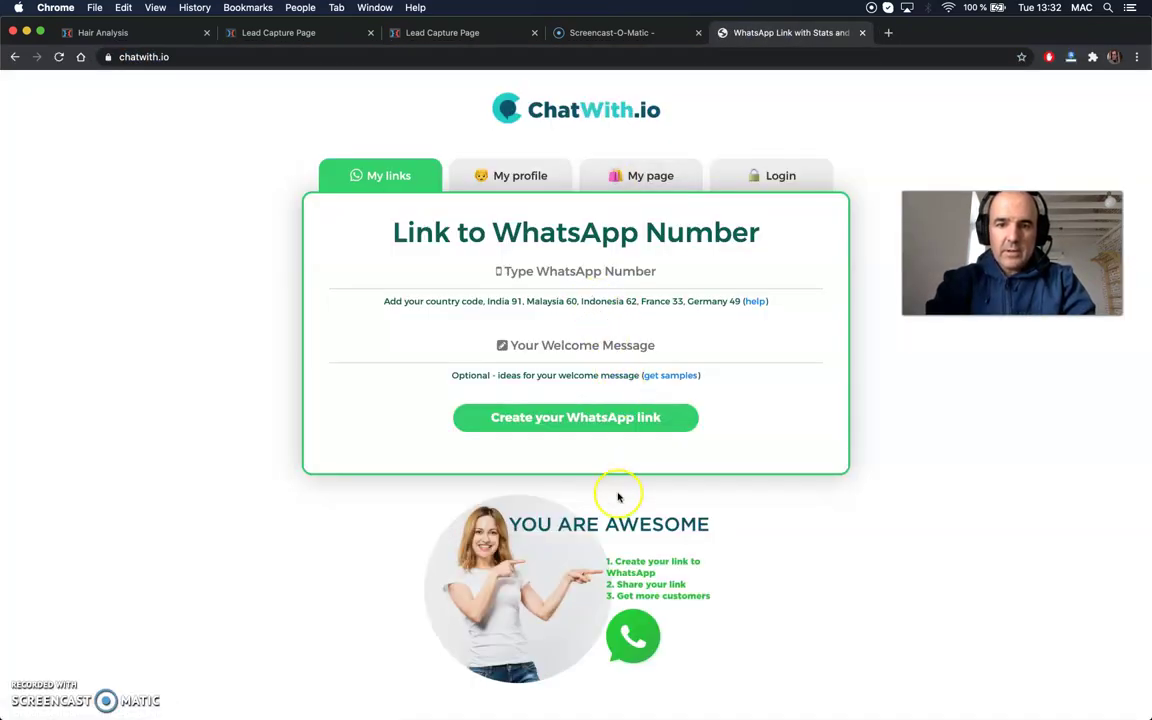
scroll(617, 496, down, 3)
scroll(740, 180, up, 3)
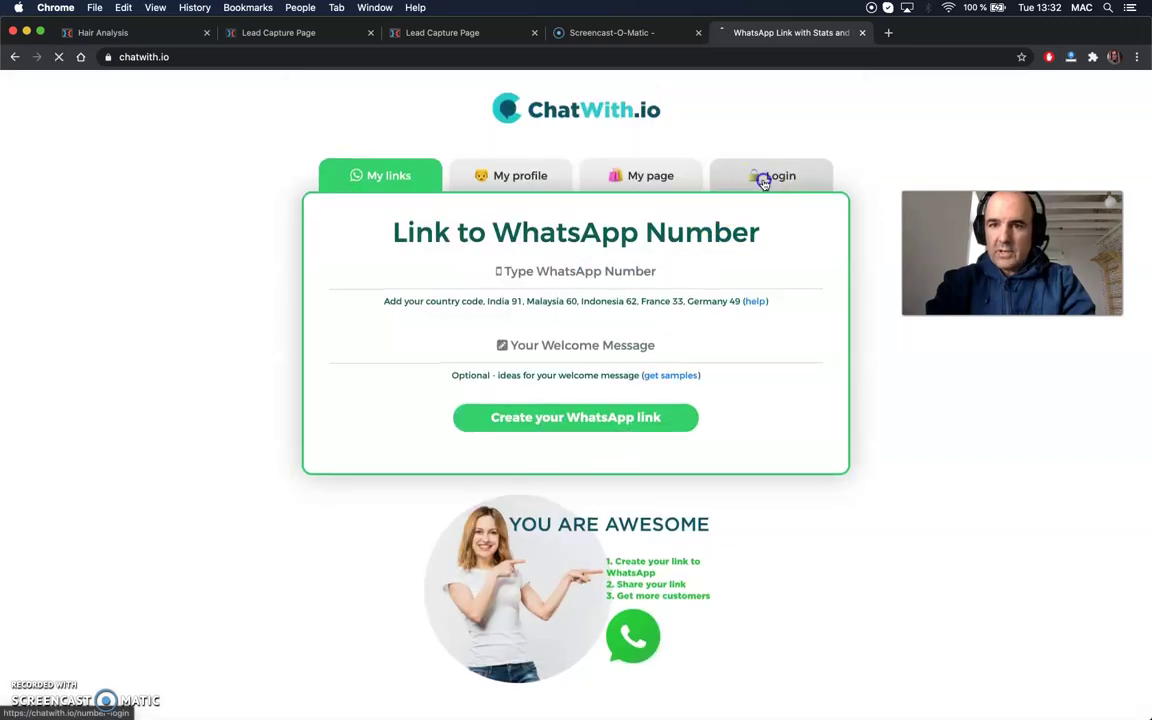
click(761, 180)
click(581, 560)
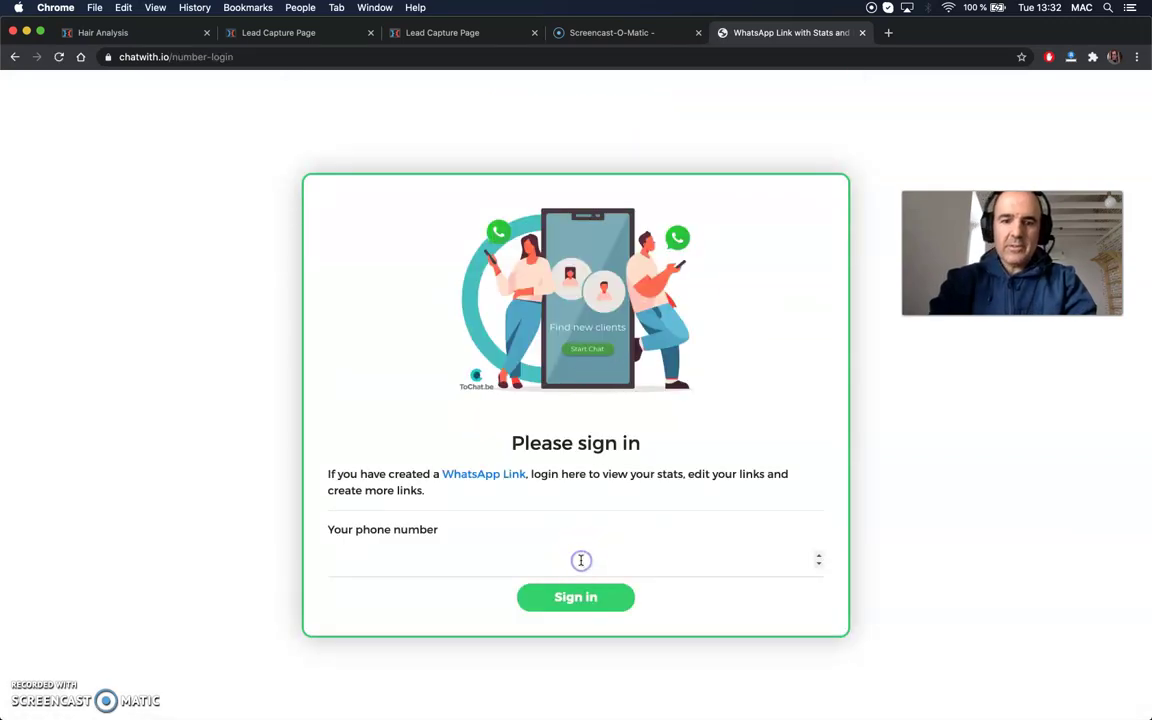
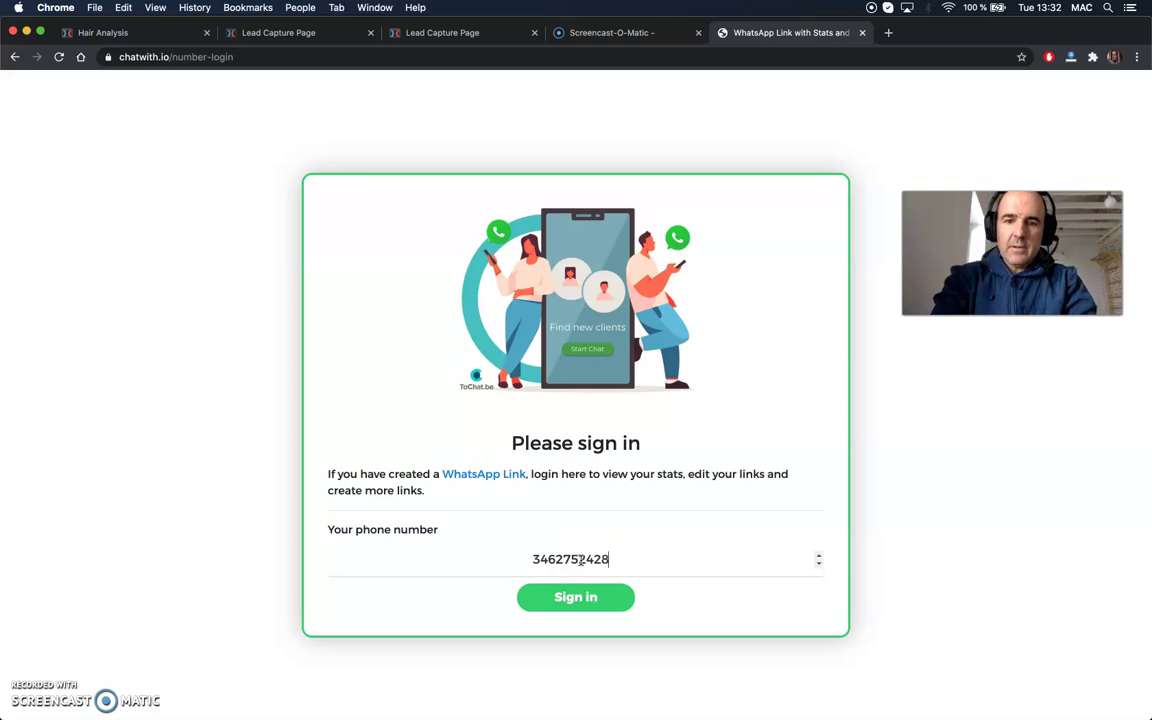
key(Return)
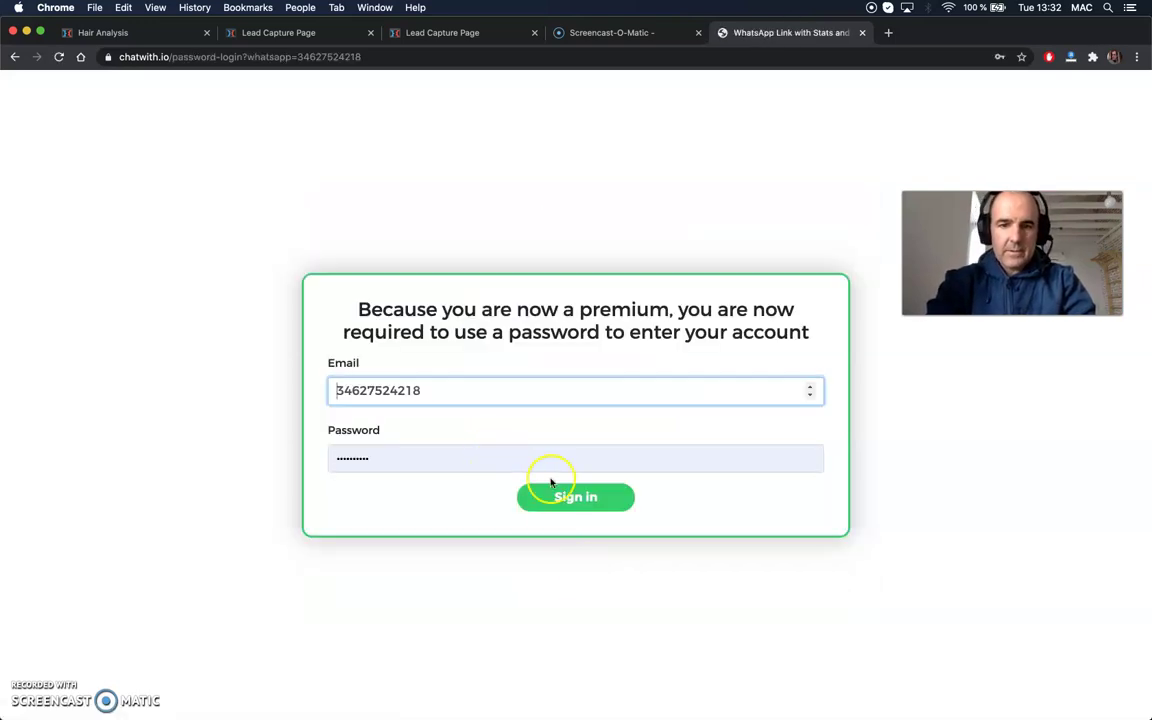
click(568, 499)
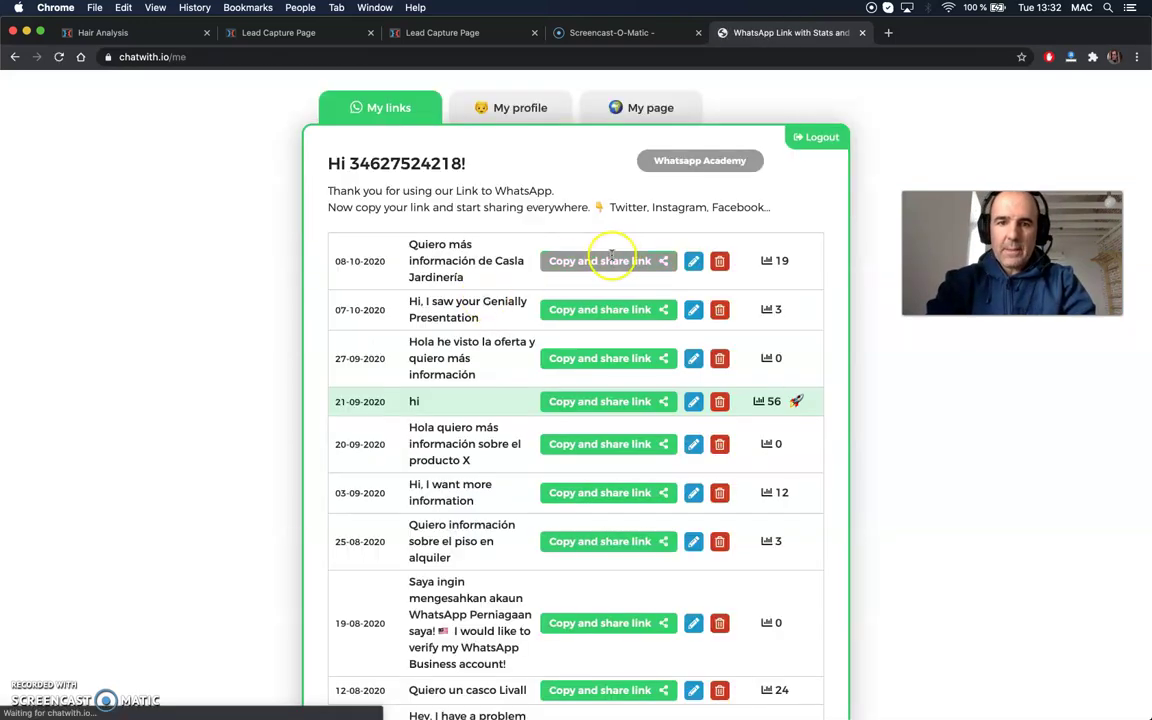
- Copy the share link for the 'Hi, I saw your Genially Presentation' WhatsApp message
click(620, 312)
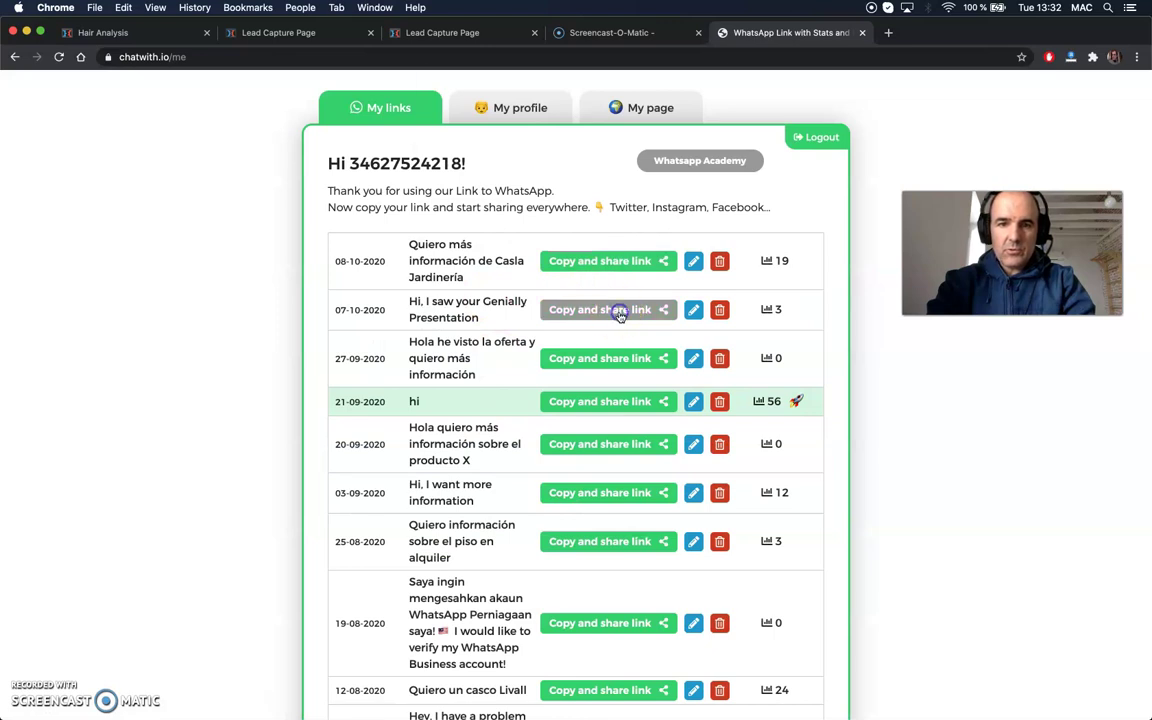
click(700, 133)
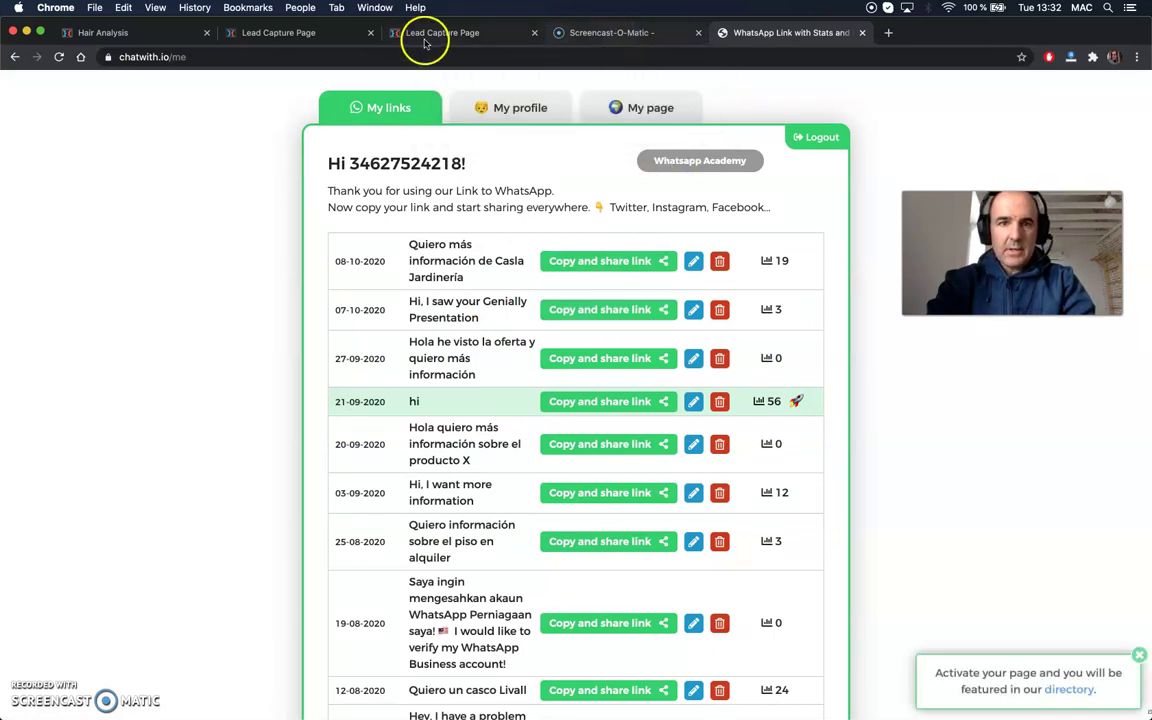
click(392, 32)
- Set the 'with WhatsApp' link to the copied chatwith.io URL and colour it green #7cc179
click(290, 32)
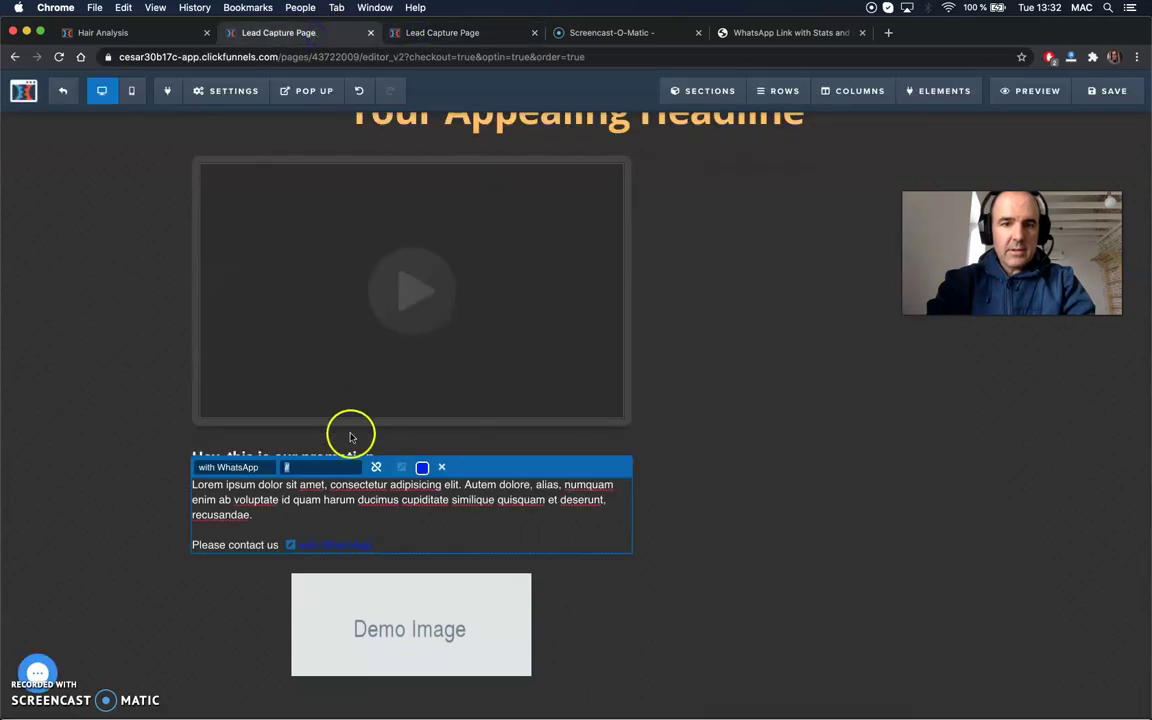
key(super+v)
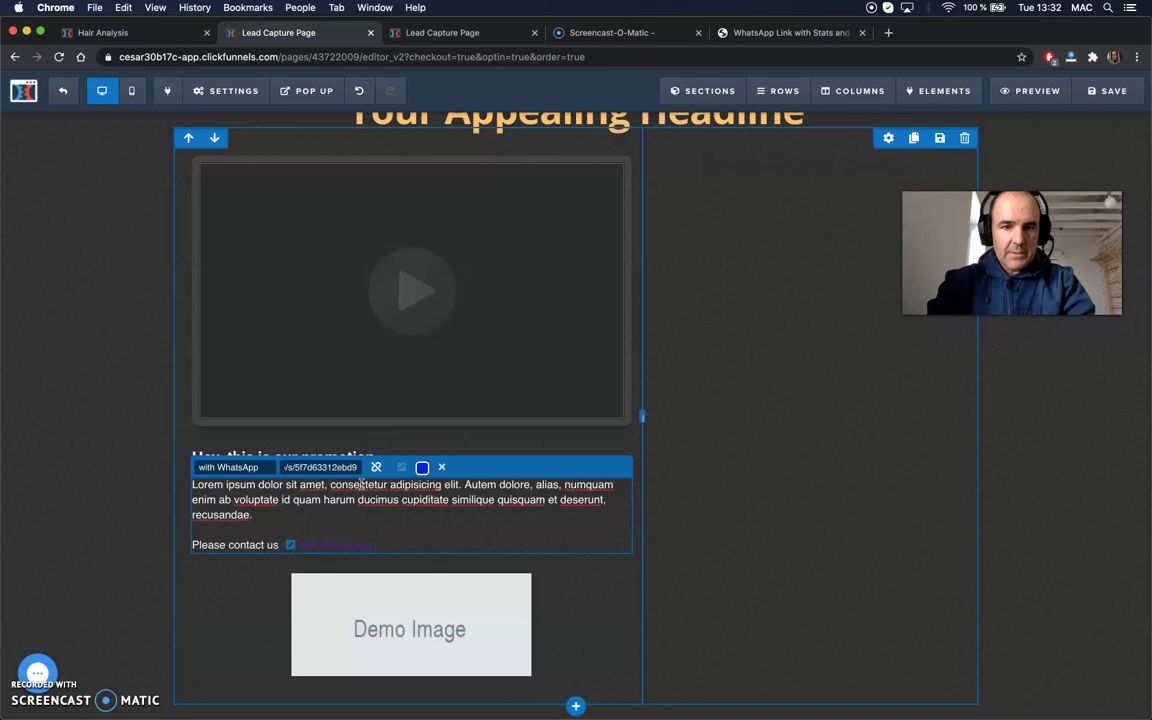
click(422, 467)
click(443, 331)
click(513, 333)
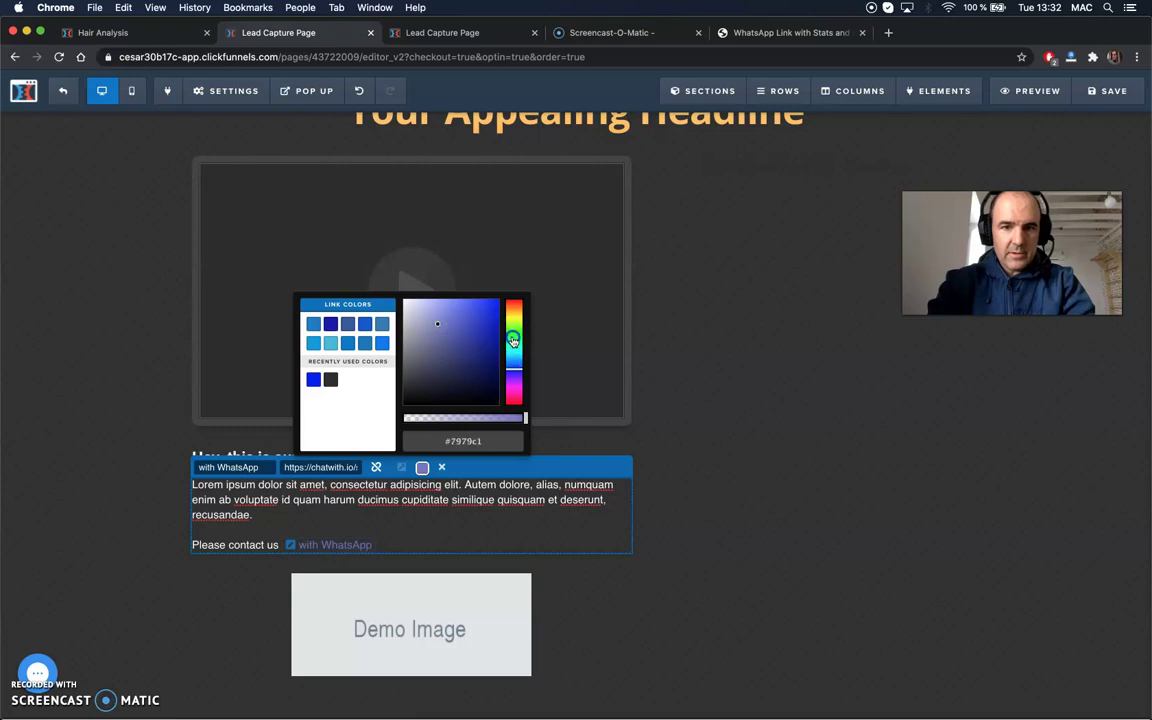
click(370, 334)
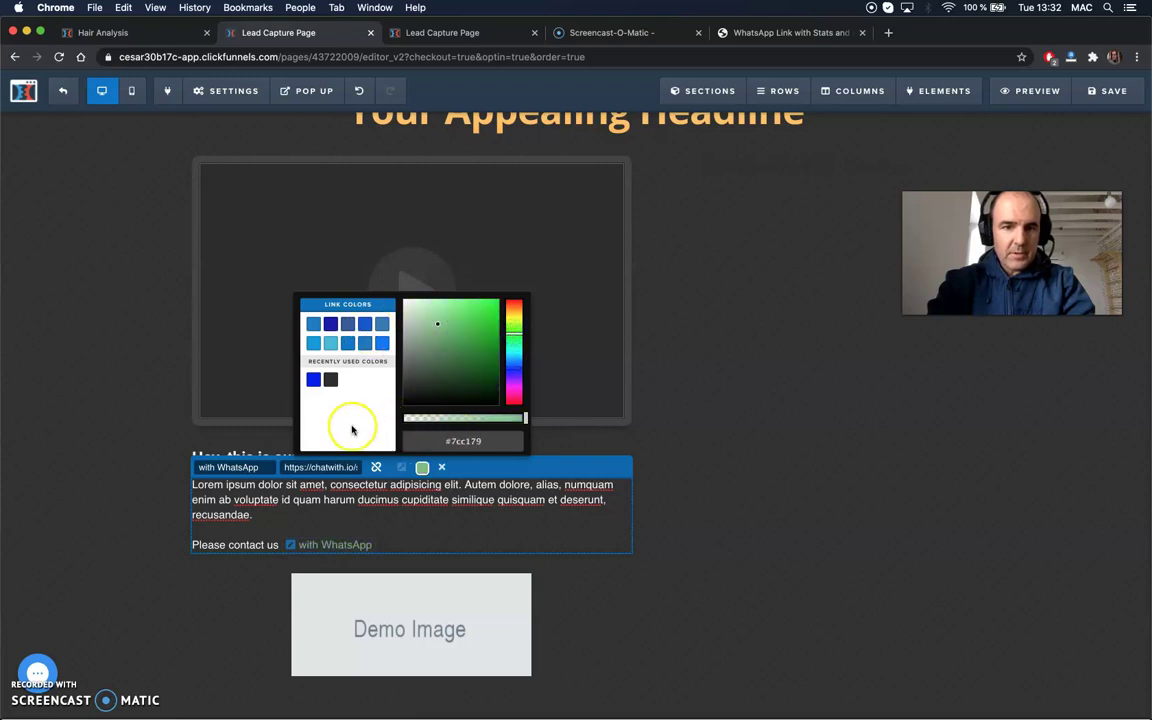
click(111, 497)
click(111, 497)
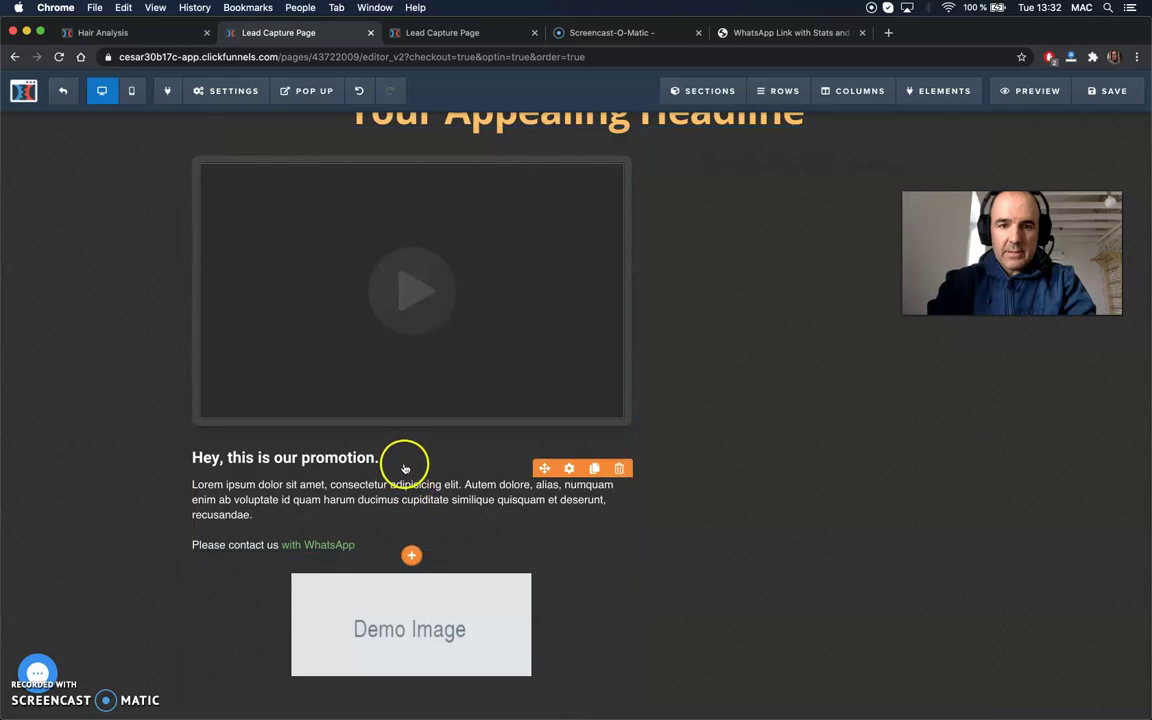
- Drag a Custom JS/HTML element from Misc Elements below the WhatsApp text and open its settings
click(411, 556)
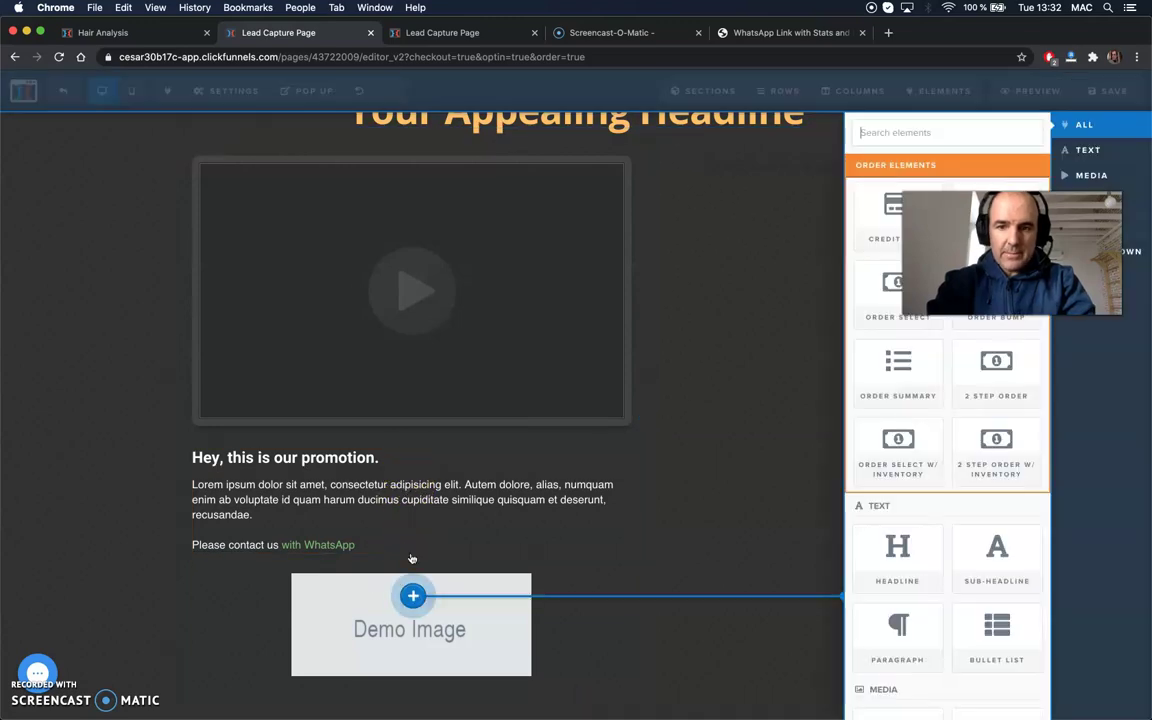
scroll(978, 625, down, 2)
scroll(979, 633, down, 10)
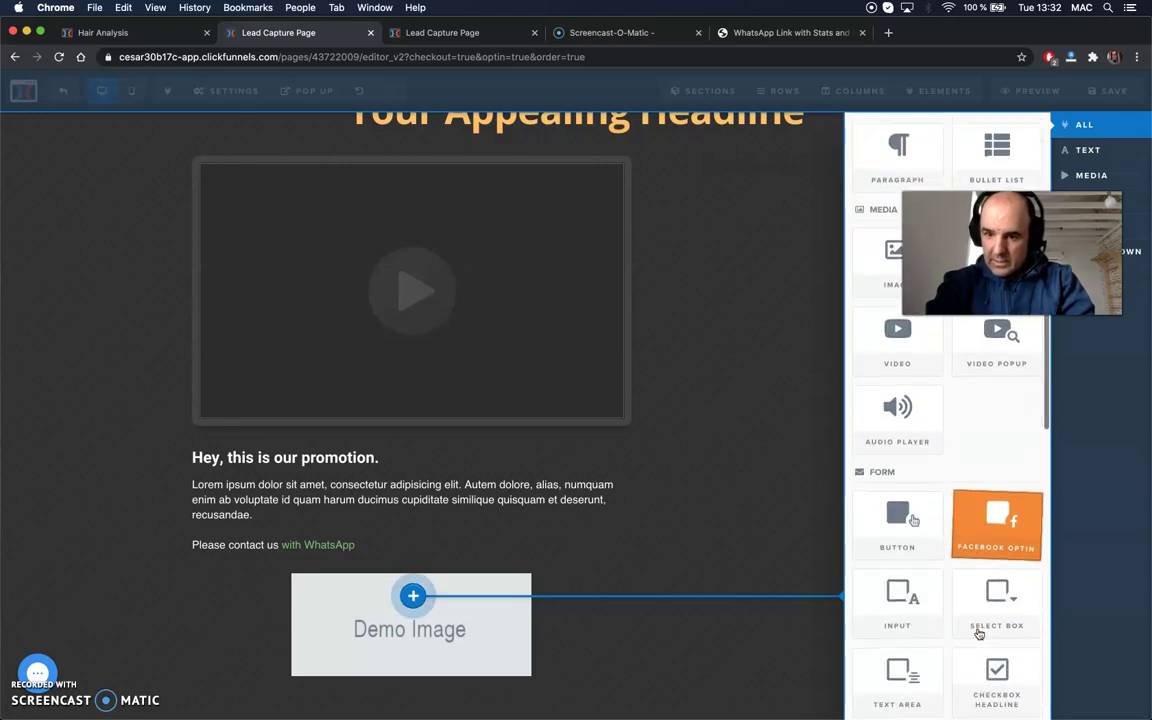
scroll(979, 633, down, 7)
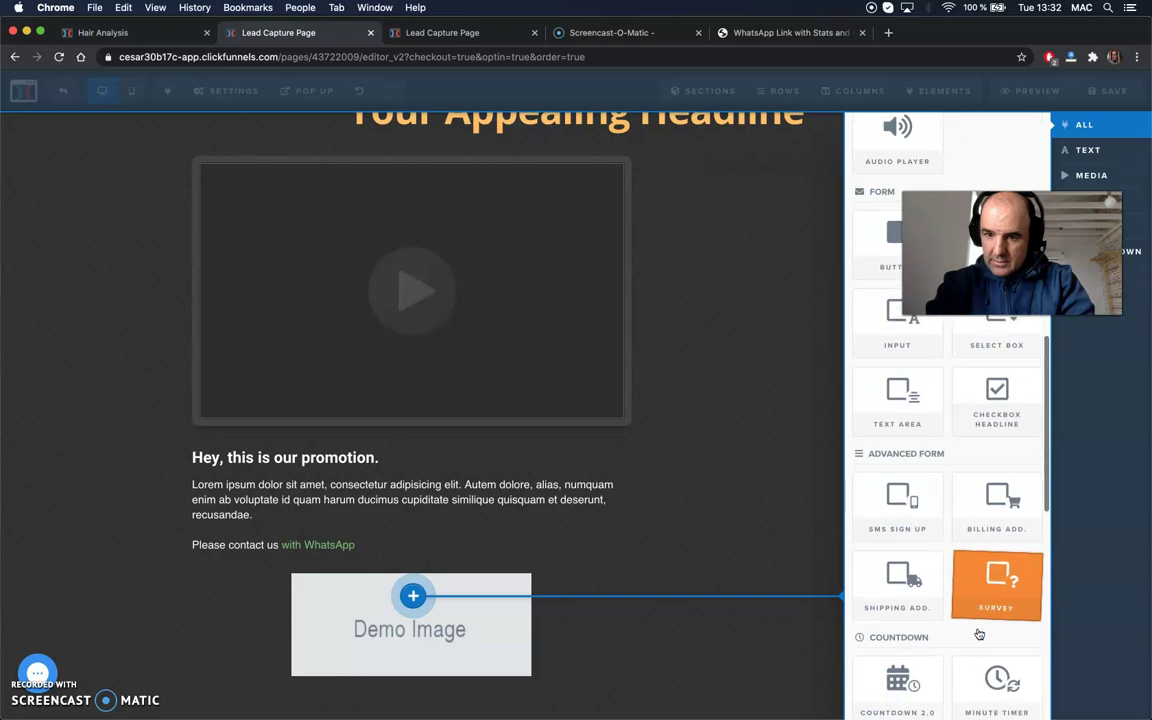
scroll(979, 634, down, 12)
scroll(979, 633, down, 5)
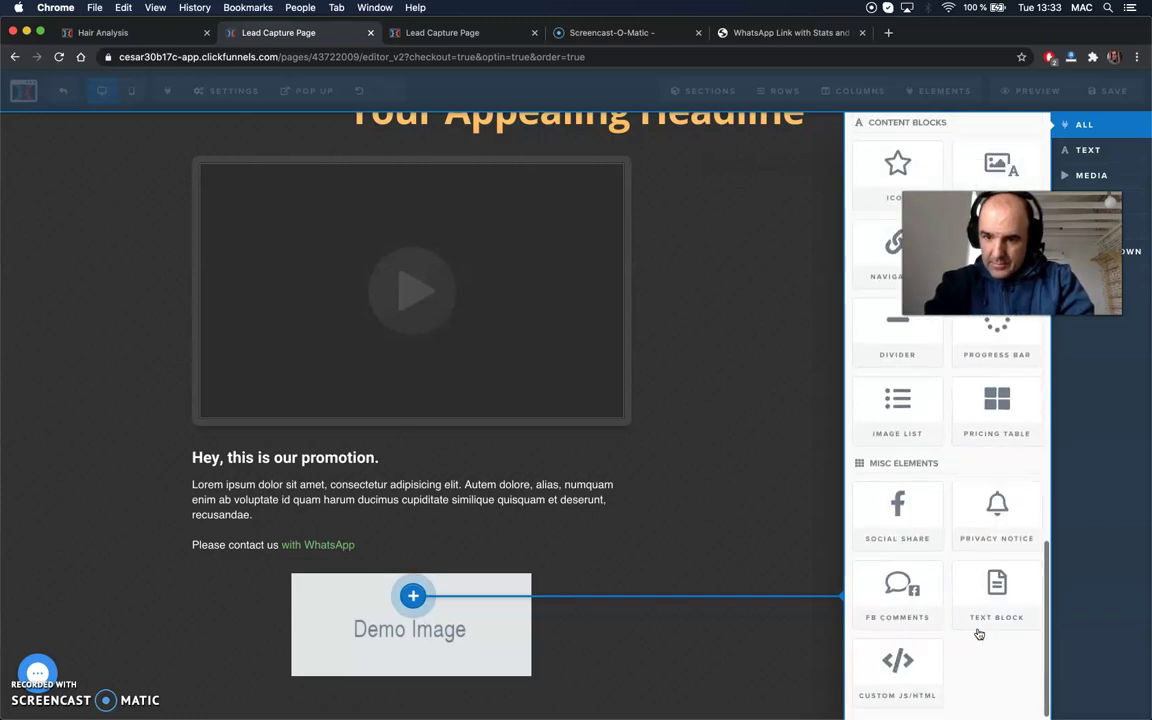
drag(897, 668, 405, 552)
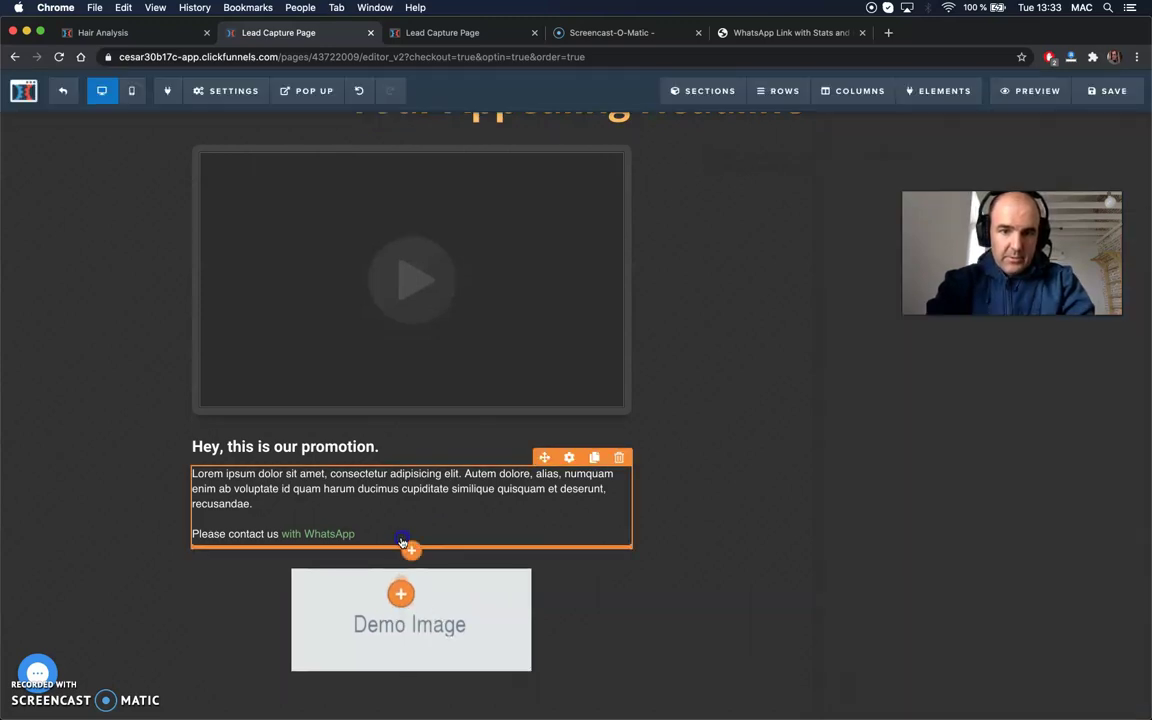
click(427, 593)
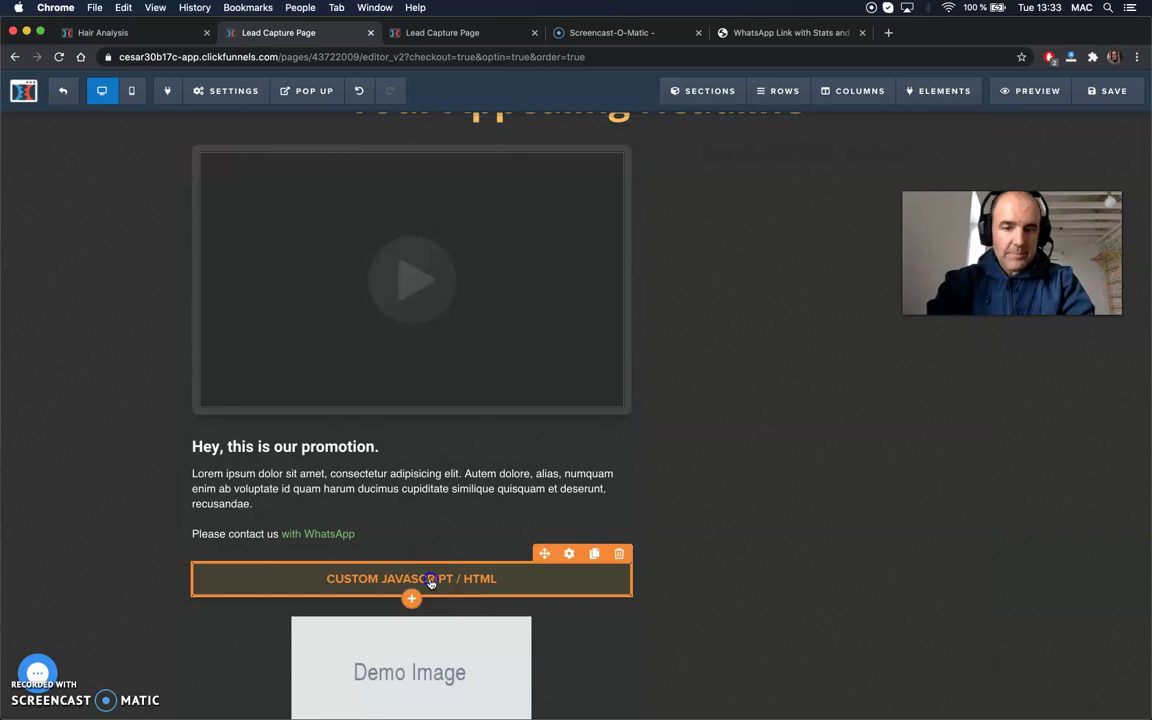
click(431, 584)
click(434, 393)
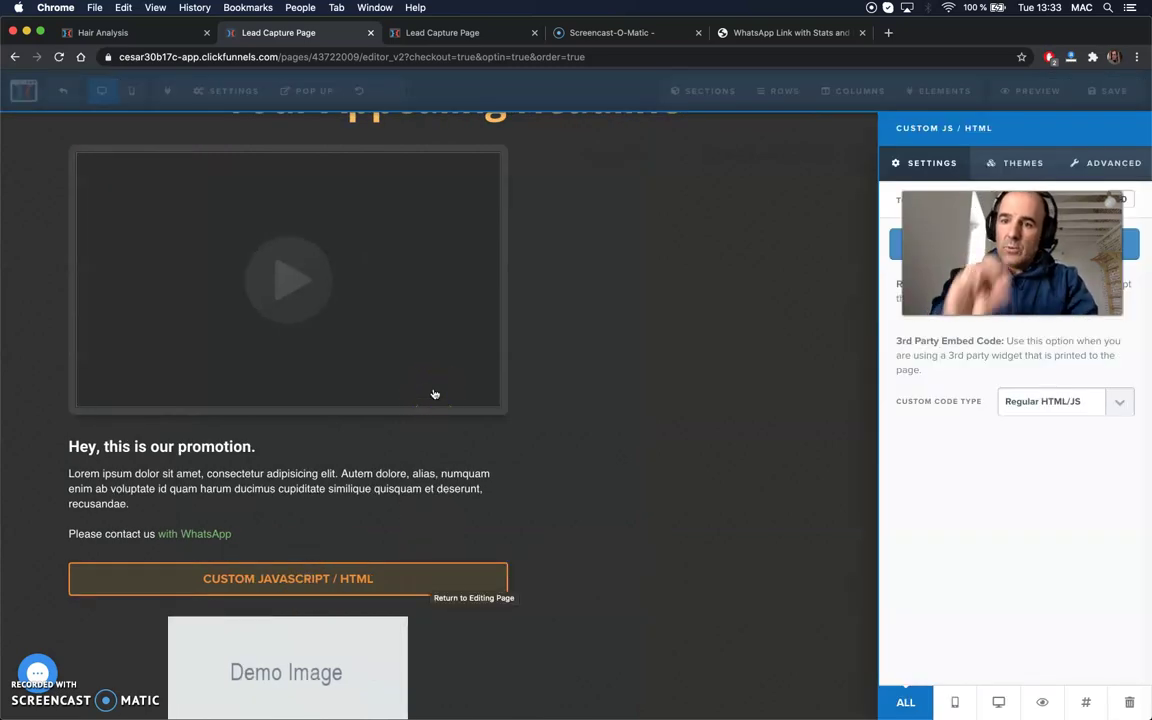
- Search Google for 'google whatsapp link' and open tochat.be's 'WhatsApp Widget for Google Sites' article
click(888, 32)
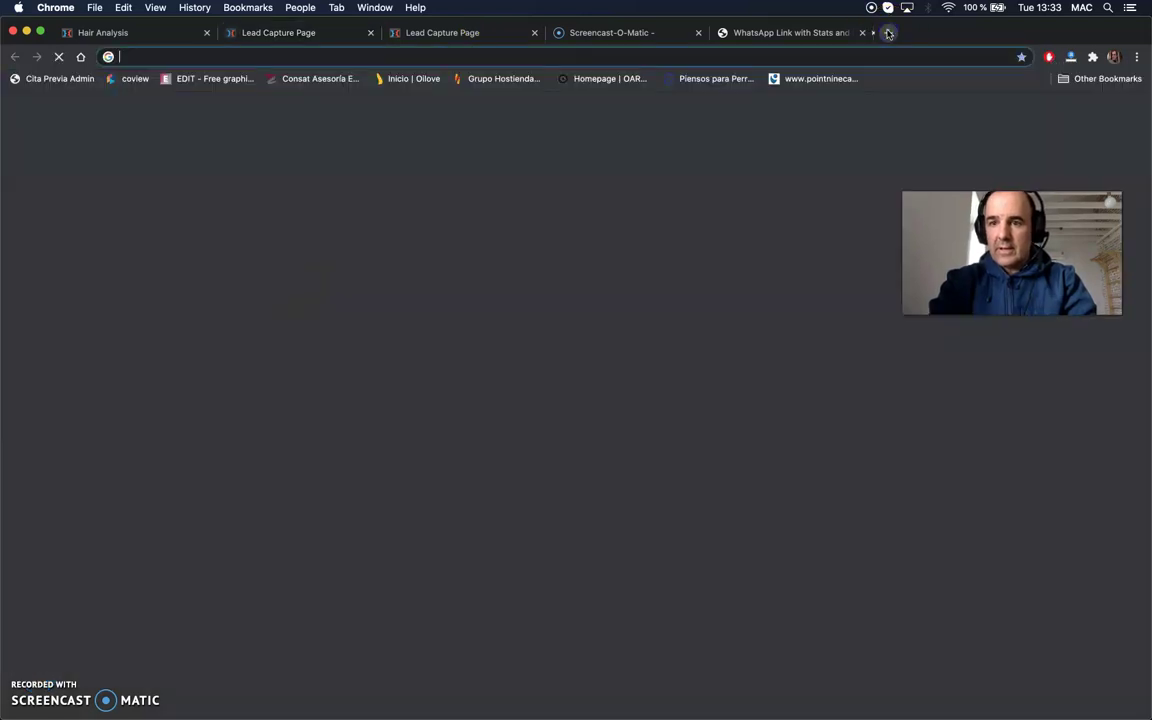
text(google )
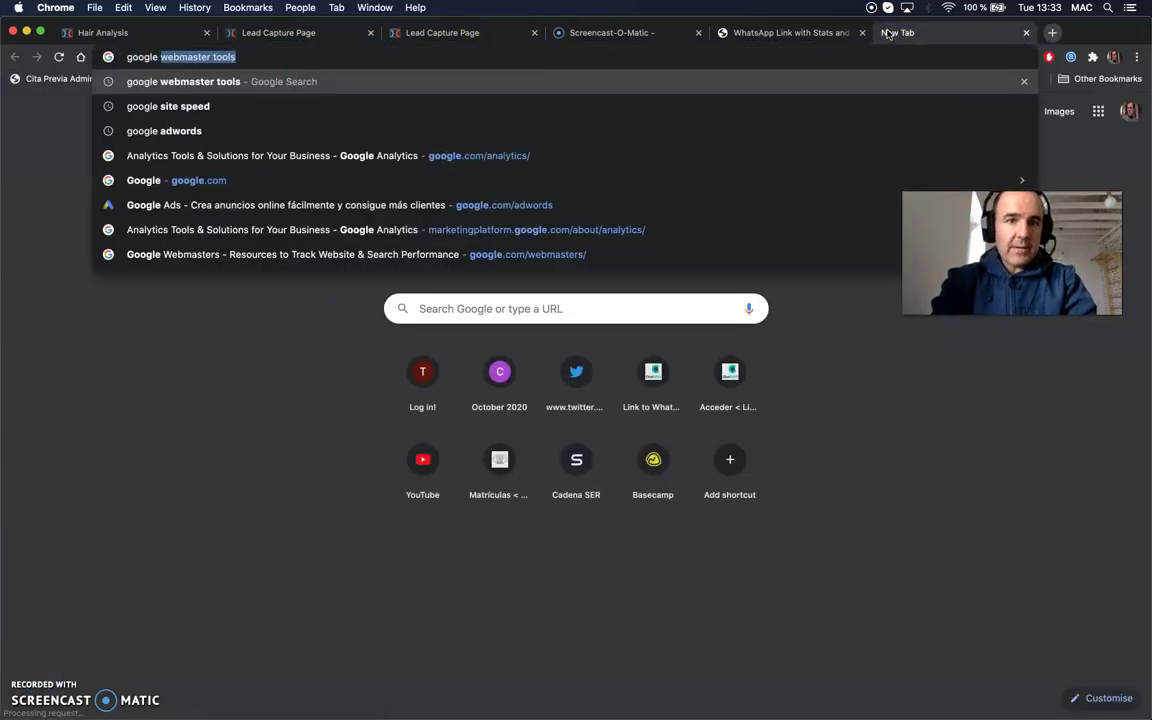
text(whatsapp link)
key(Return)
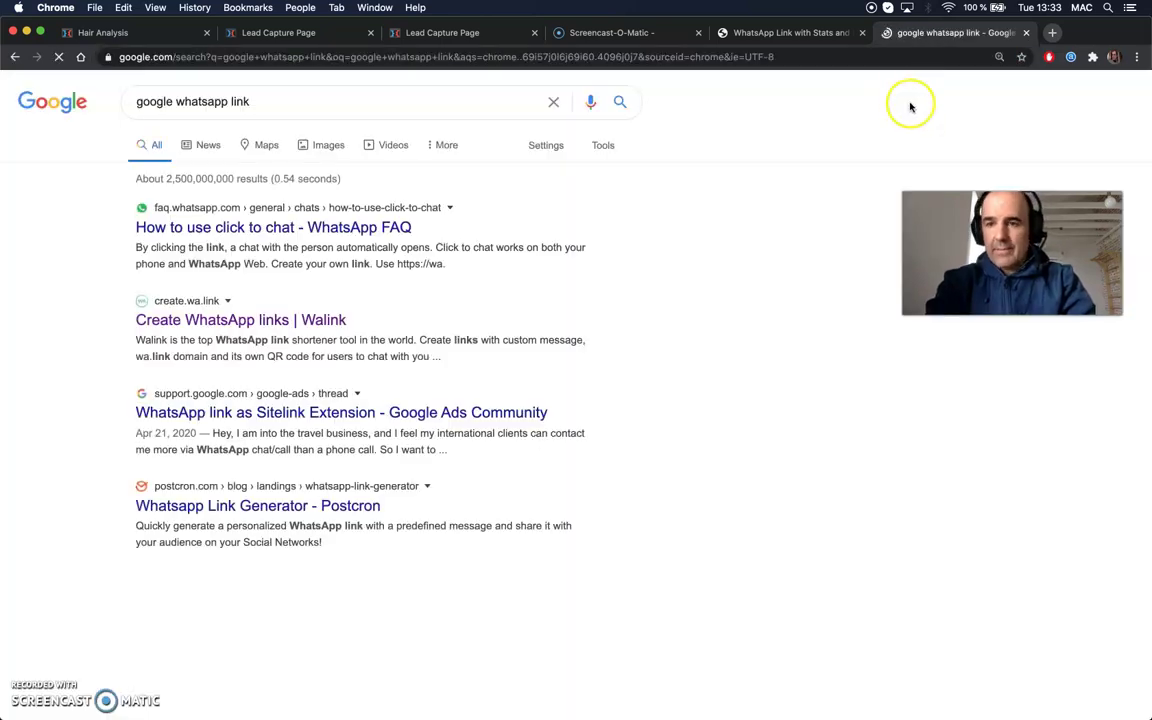
scroll(291, 427, down, 1)
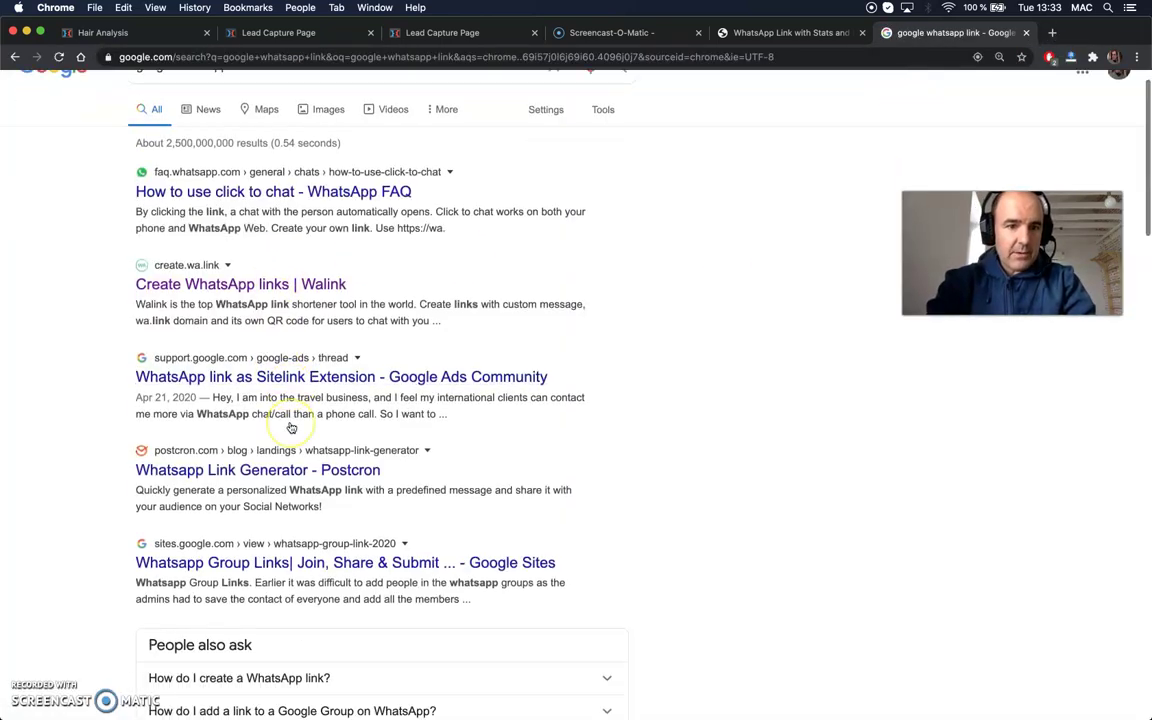
scroll(291, 427, down, 5)
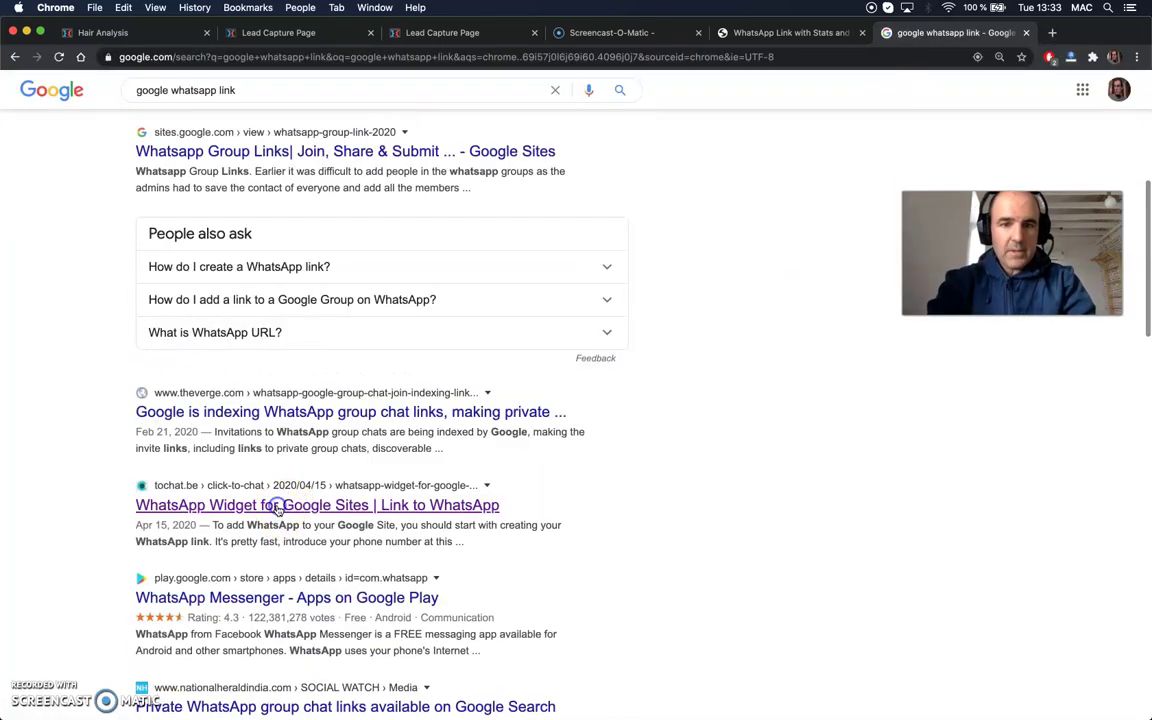
click(279, 507)
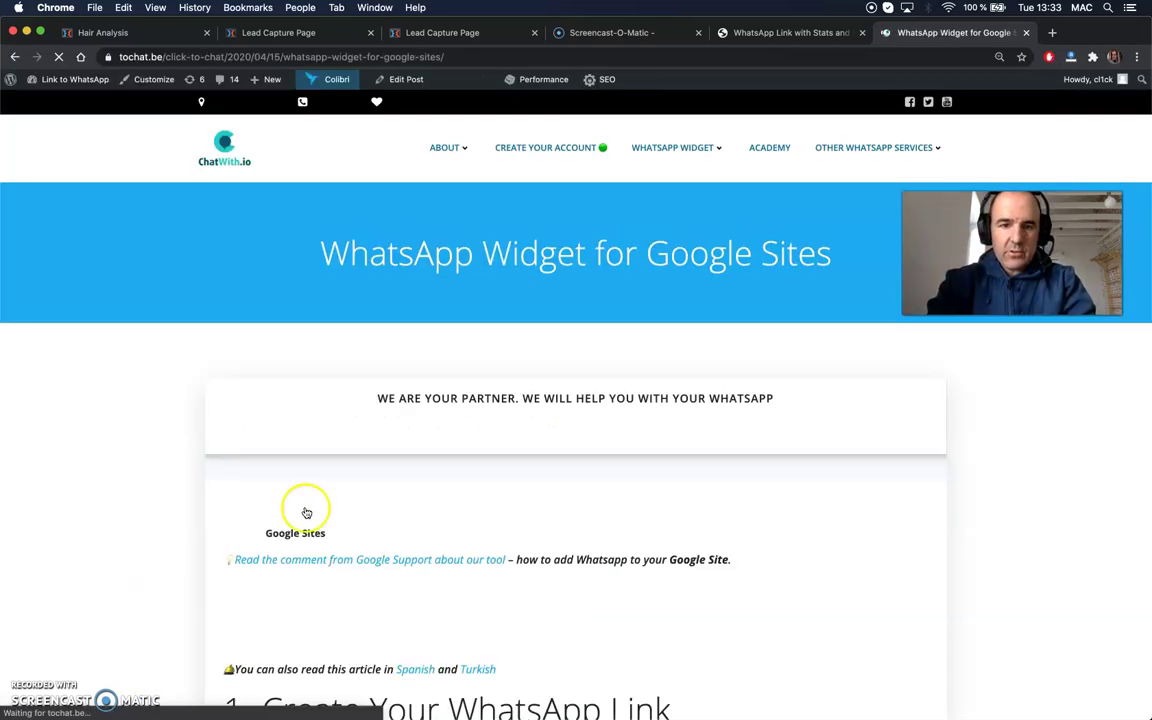
- Copy the WhatsApp button code snippet from the article's step 2 and go back to ClickFunnels
scroll(359, 522, down, 5)
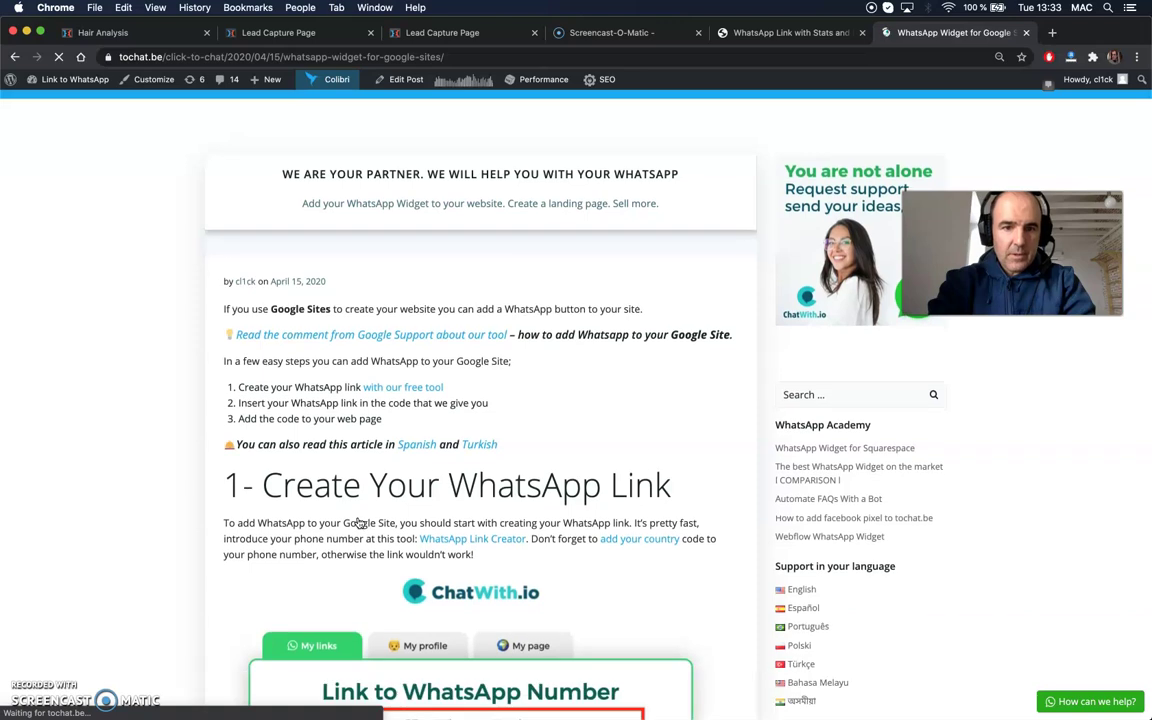
scroll(359, 522, down, 2)
scroll(359, 522, down, 9)
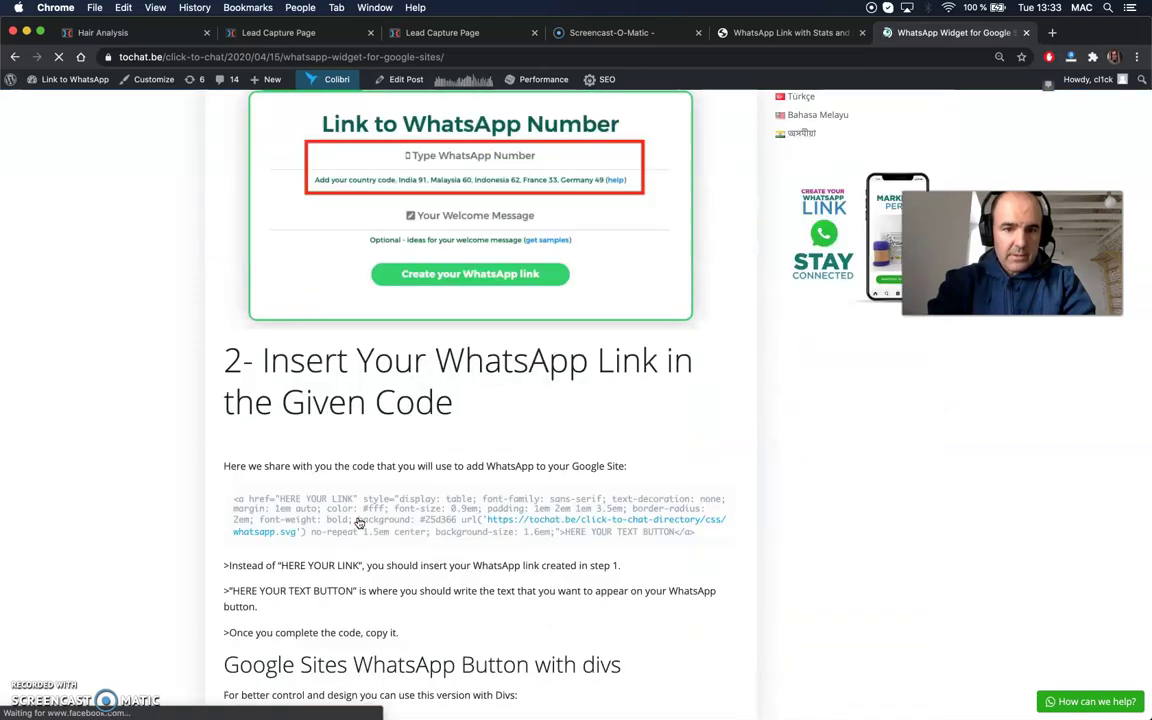
drag(240, 392, 705, 423)
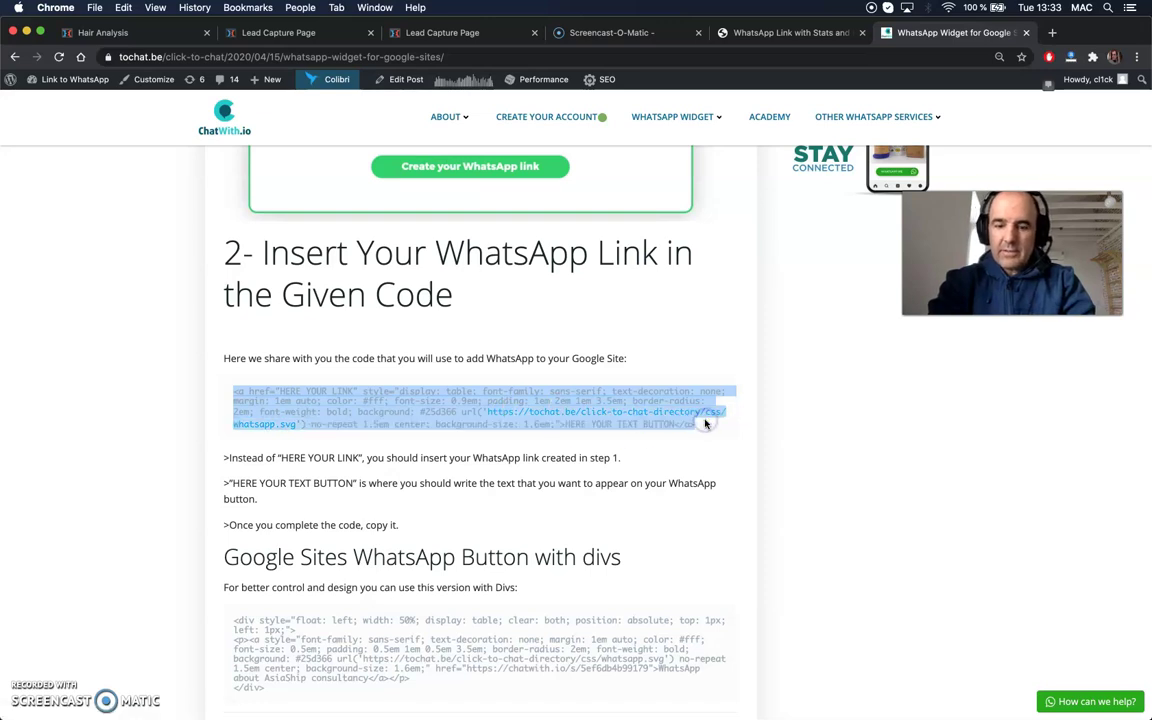
click(790, 34)
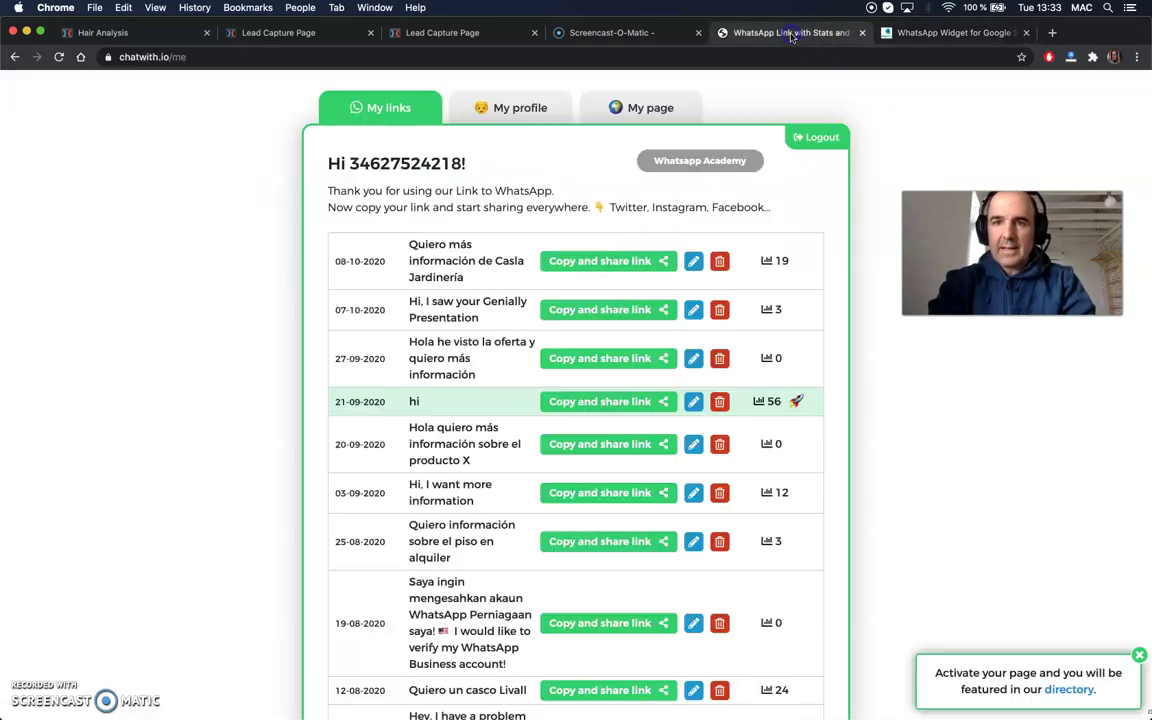
click(600, 33)
click(442, 33)
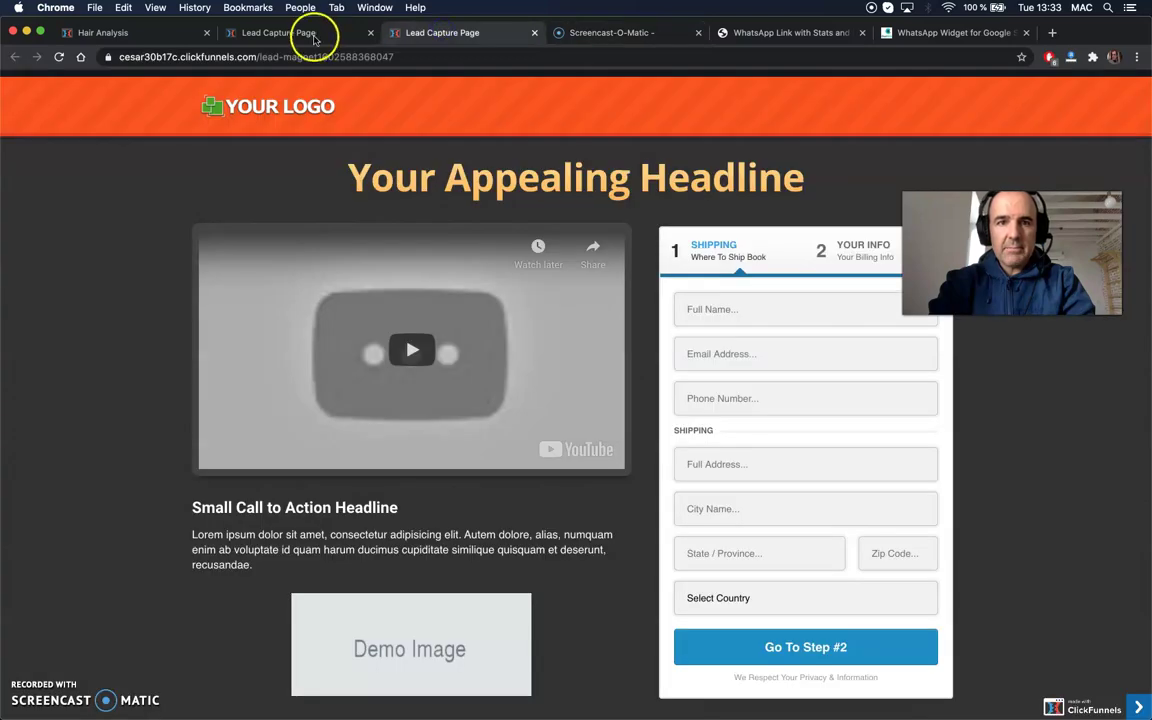
click(314, 36)
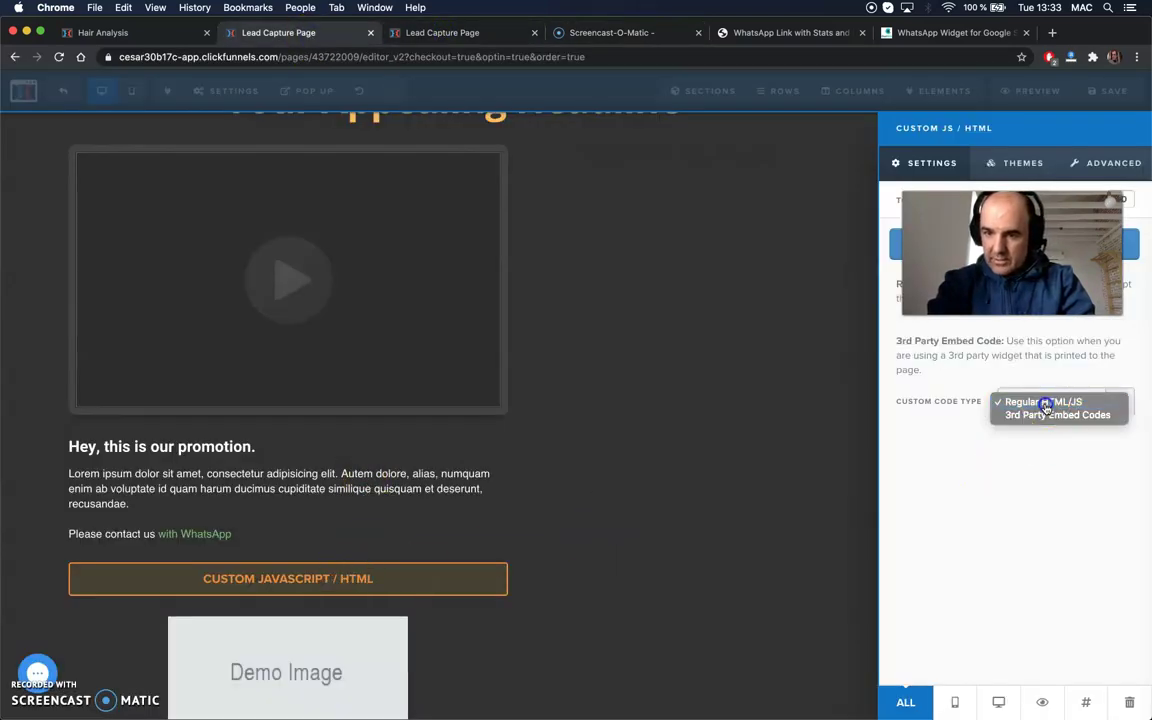
- Paste the tochat.be WhatsApp button code into the Custom JS/HTML element as Regular HTML/JS
click(1045, 402)
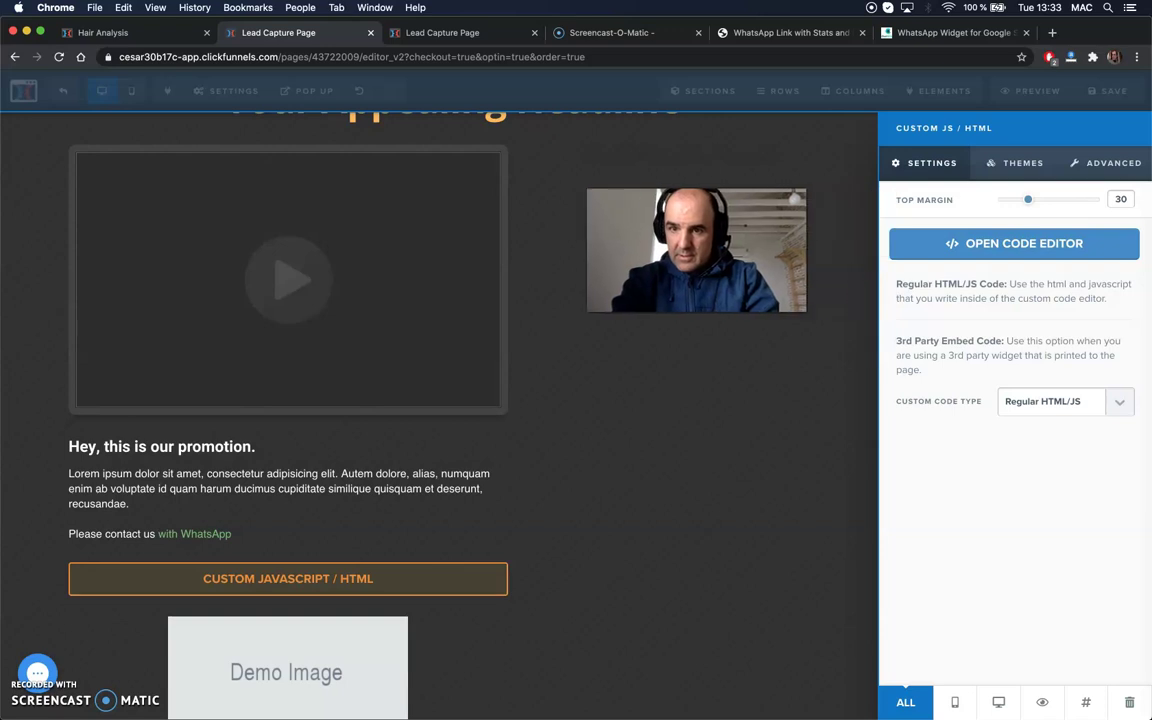
click(993, 247)
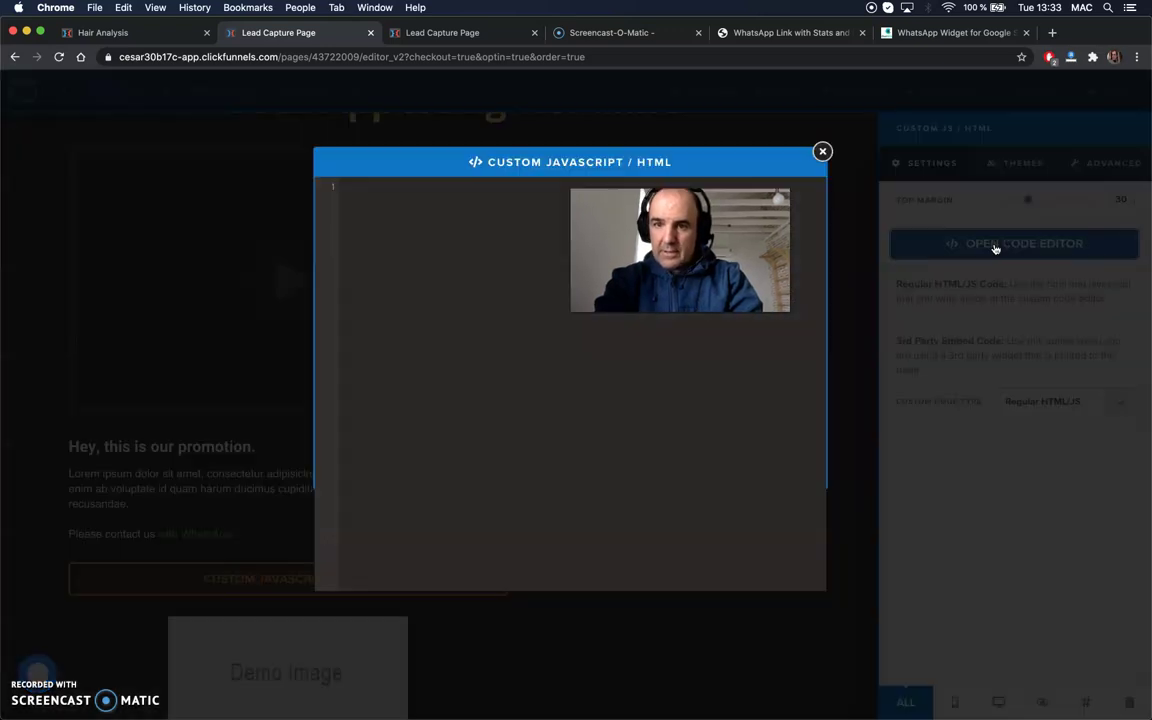
click(400, 188)
key(super+v)
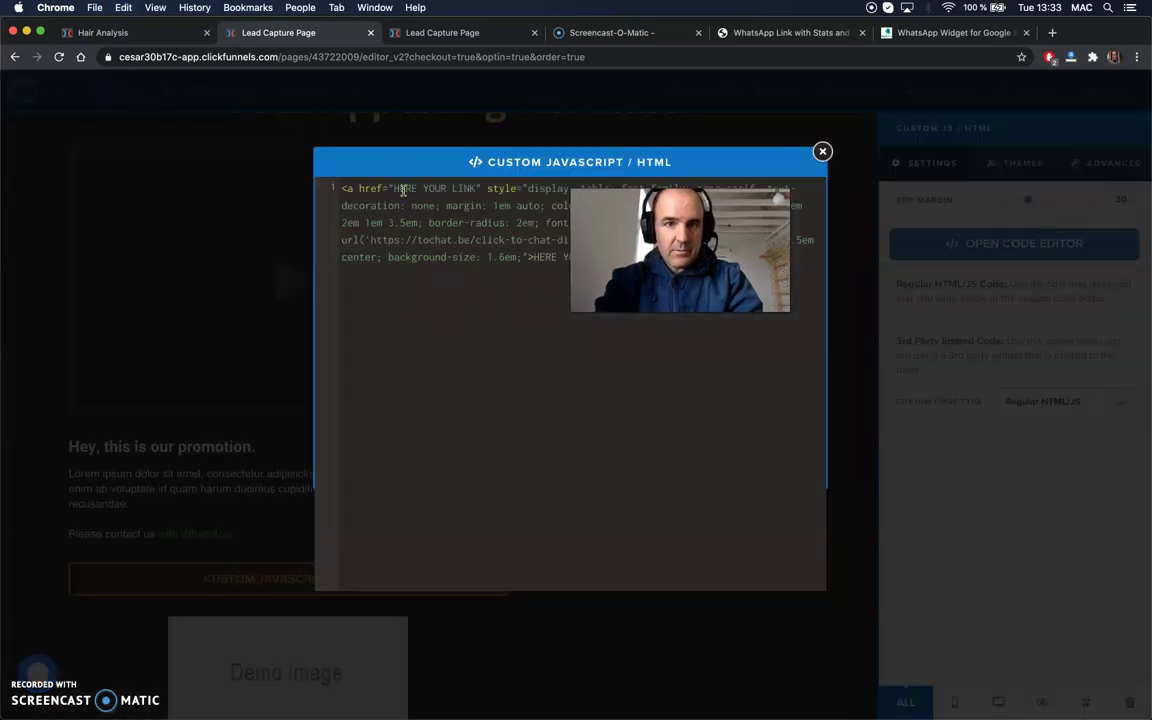
click(822, 152)
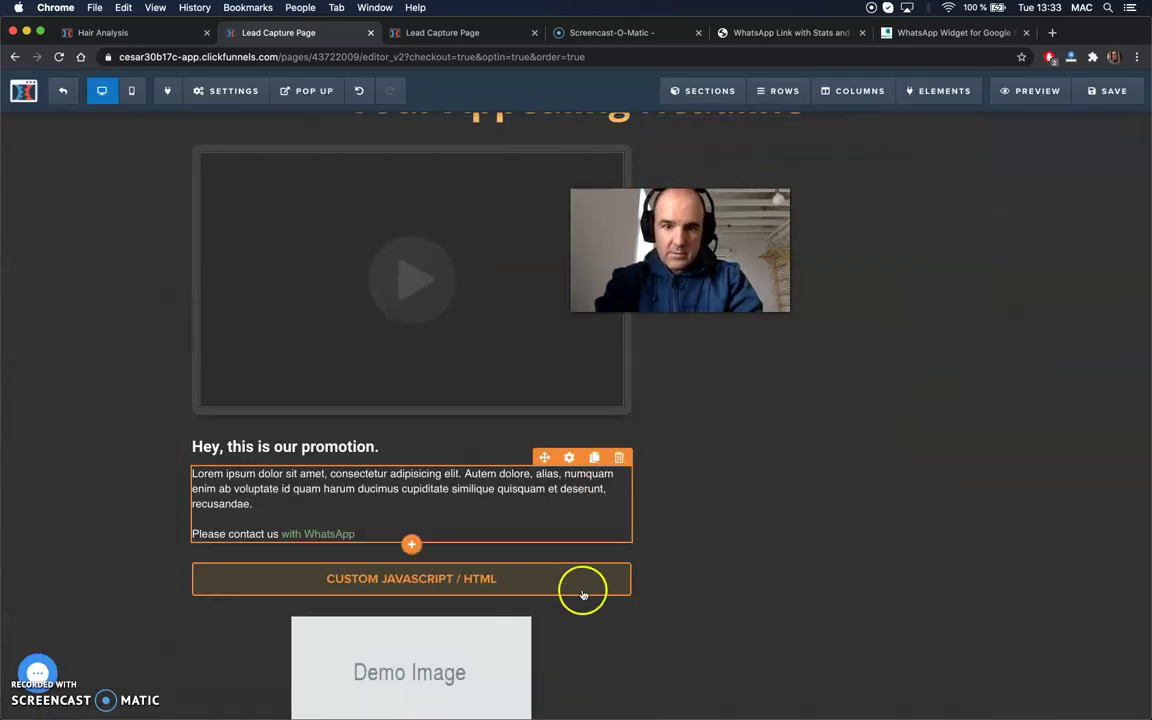
- Check the custom HTML block's code and save the lead capture page
click(512, 584)
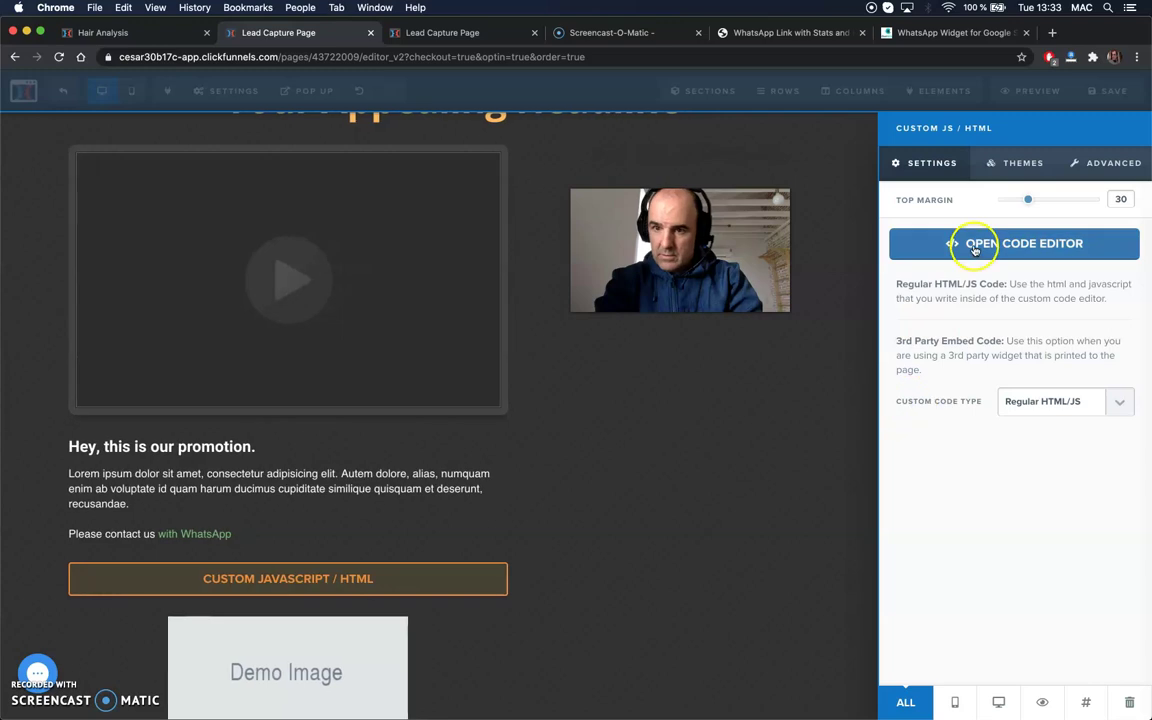
click(999, 245)
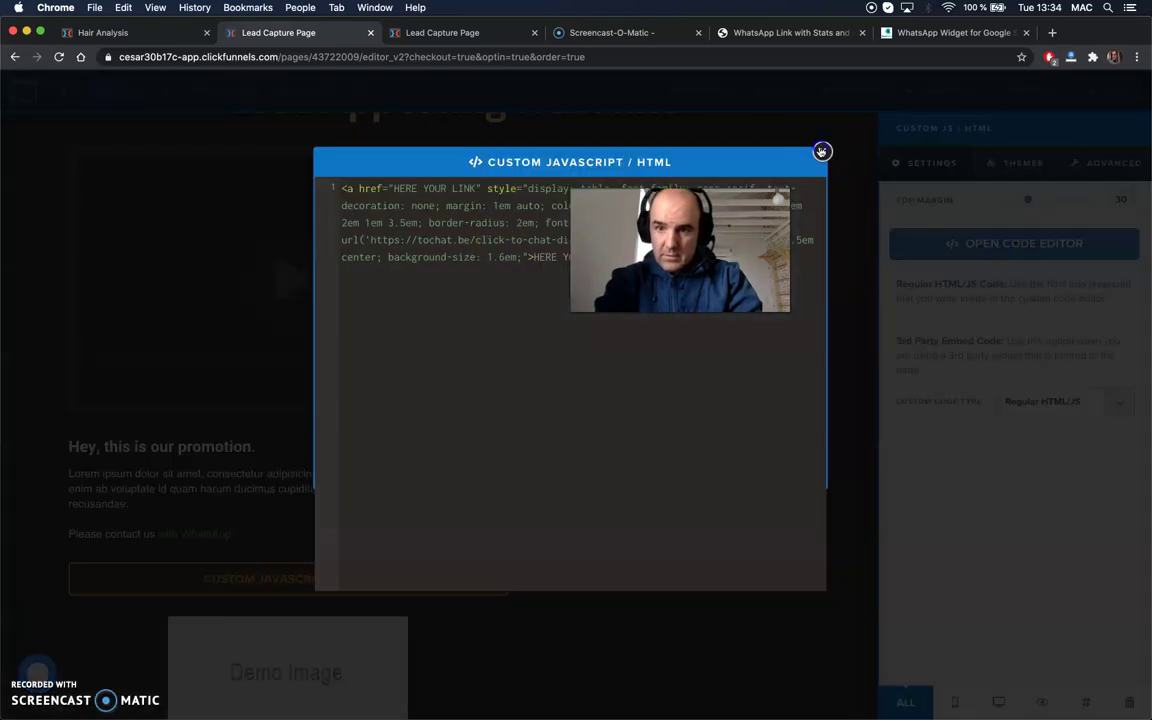
click(1000, 370)
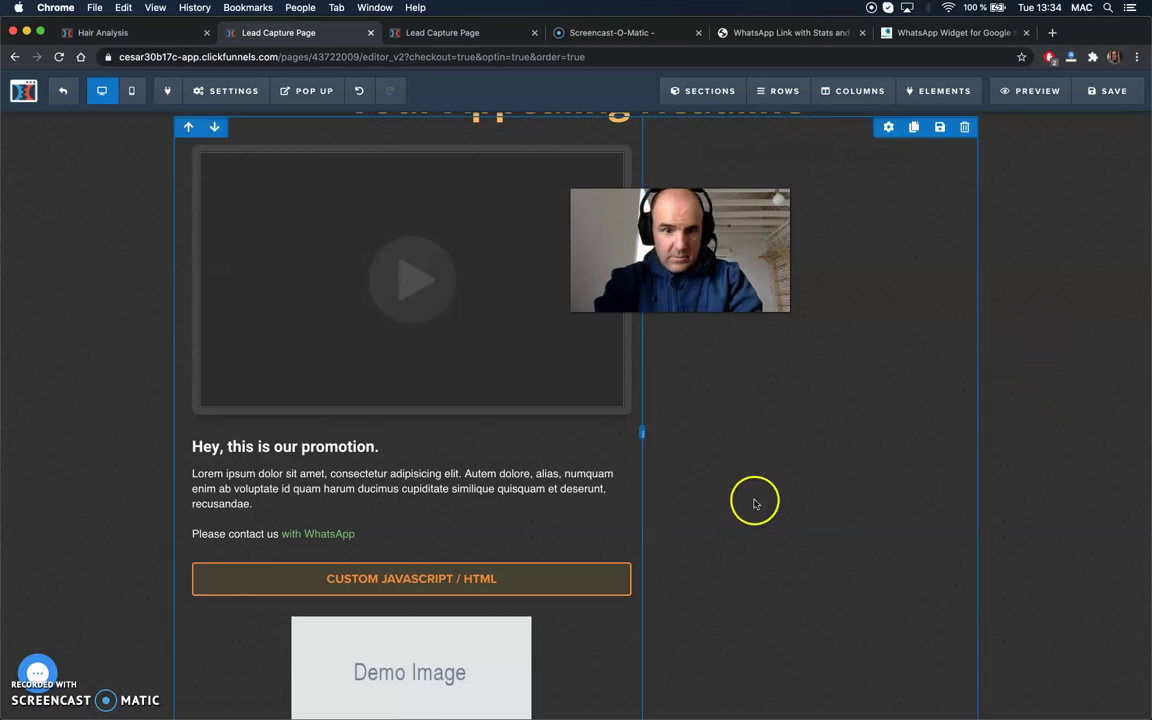
click(1103, 92)
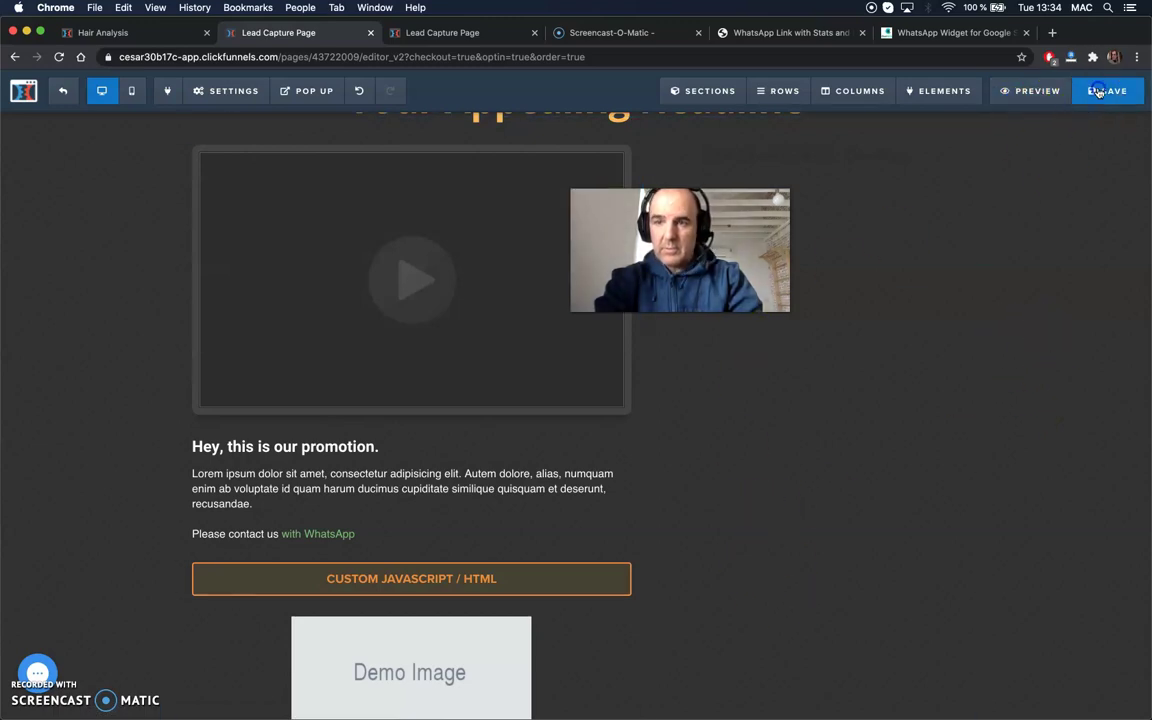
click(1093, 108)
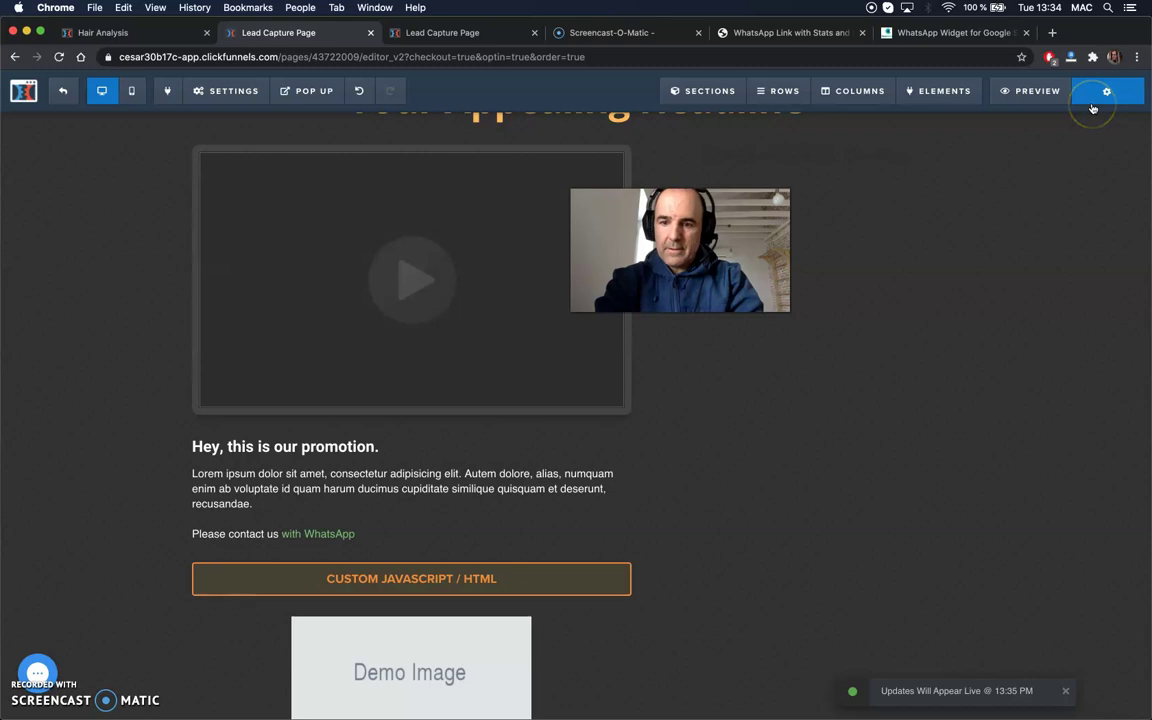
- Preview the page in a new tab, test the green WhatsApp button, and return to the editor
click(1062, 95)
click(1048, 95)
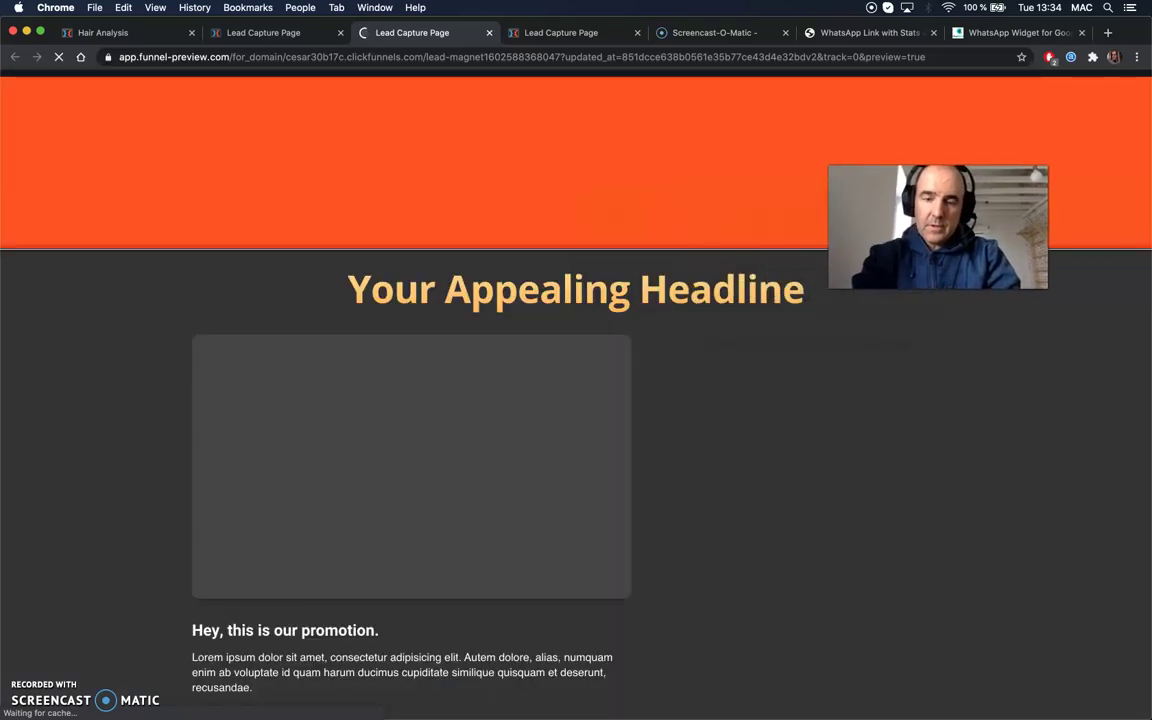
scroll(645, 404, down, 5)
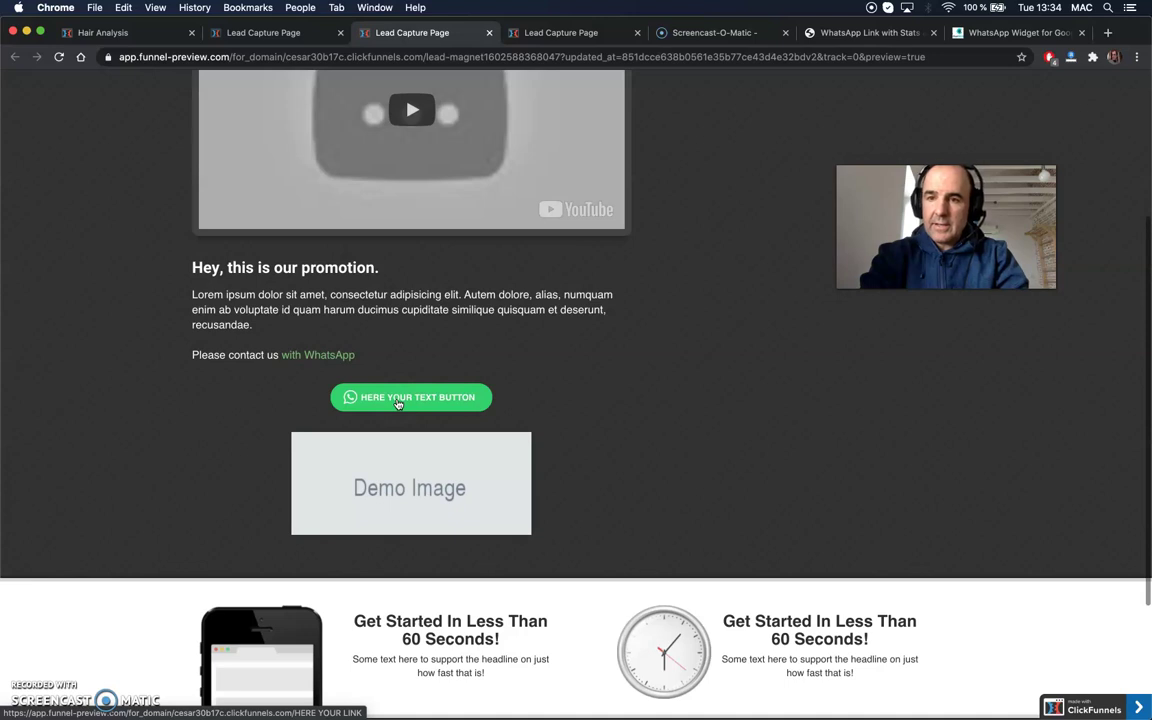
click(420, 398)
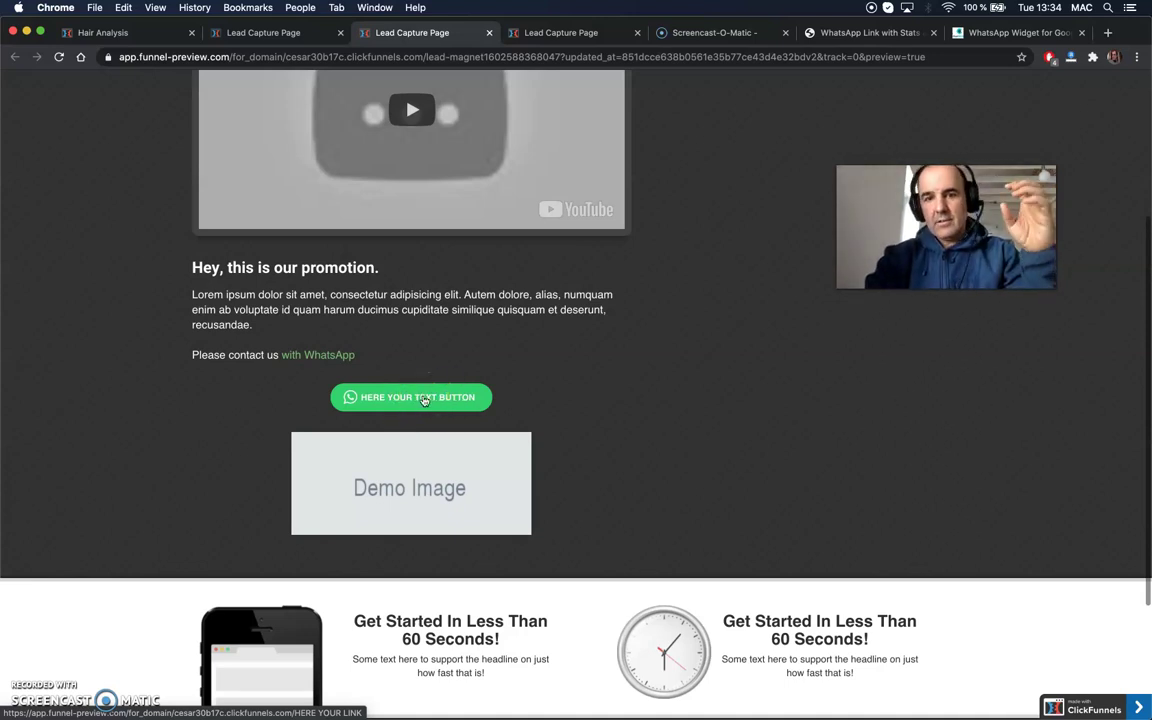
click(721, 343)
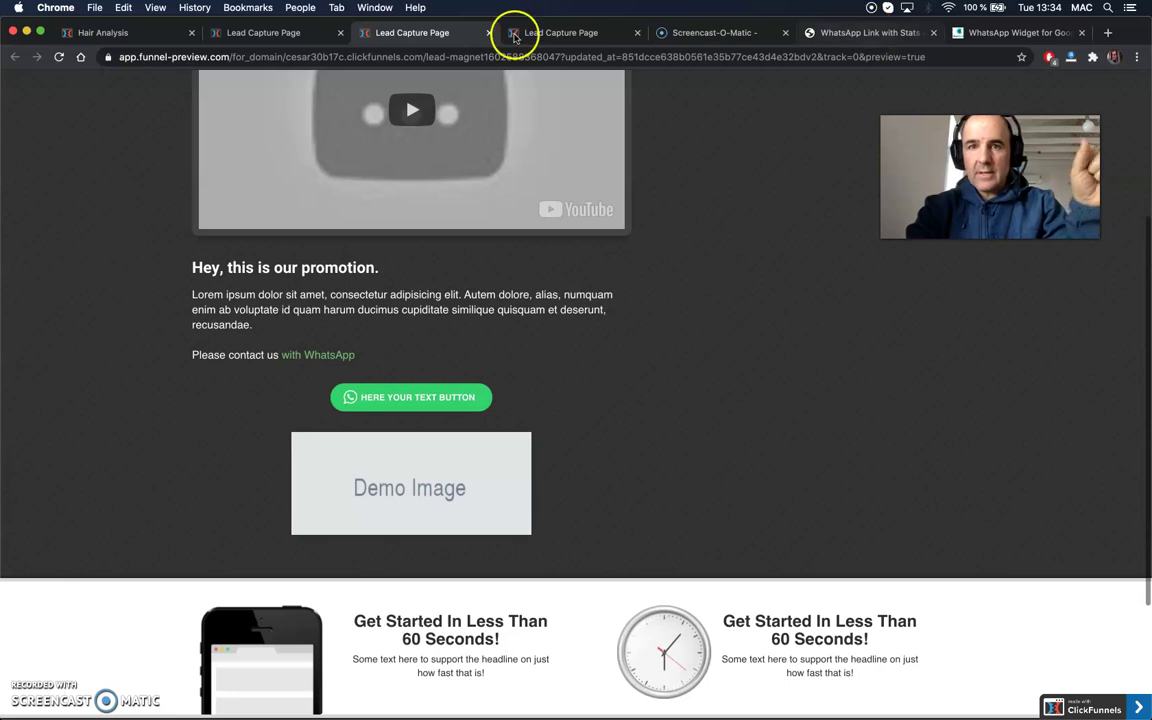
click(280, 33)
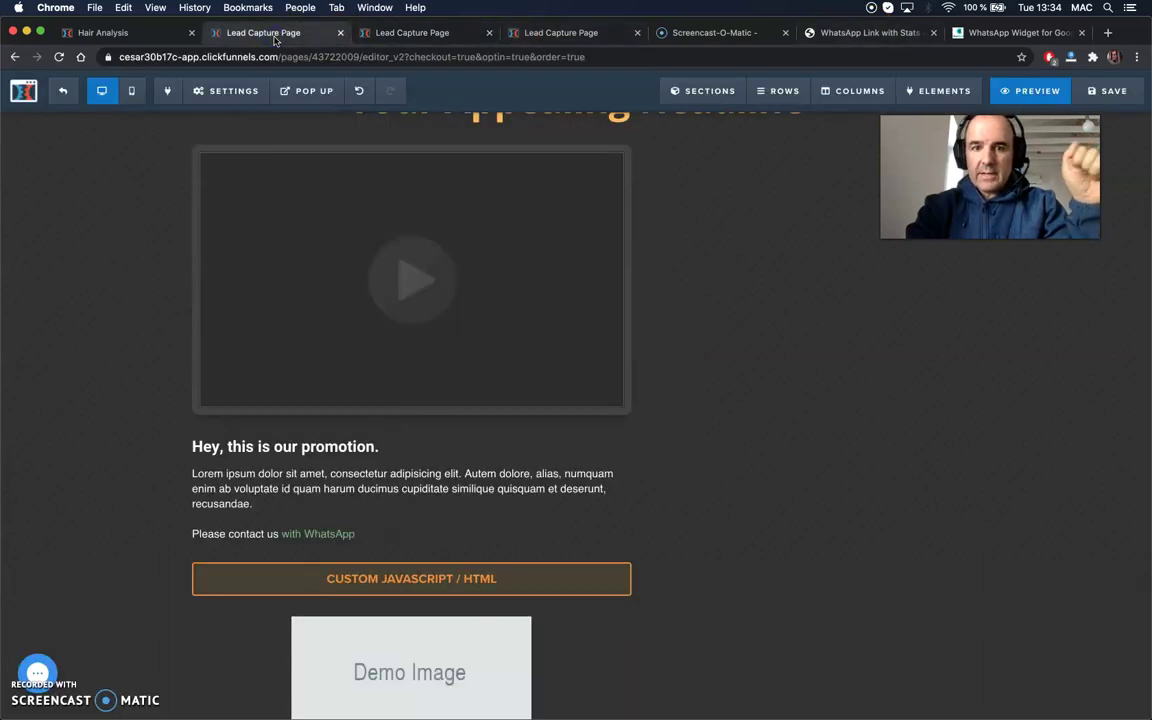
click(527, 584)
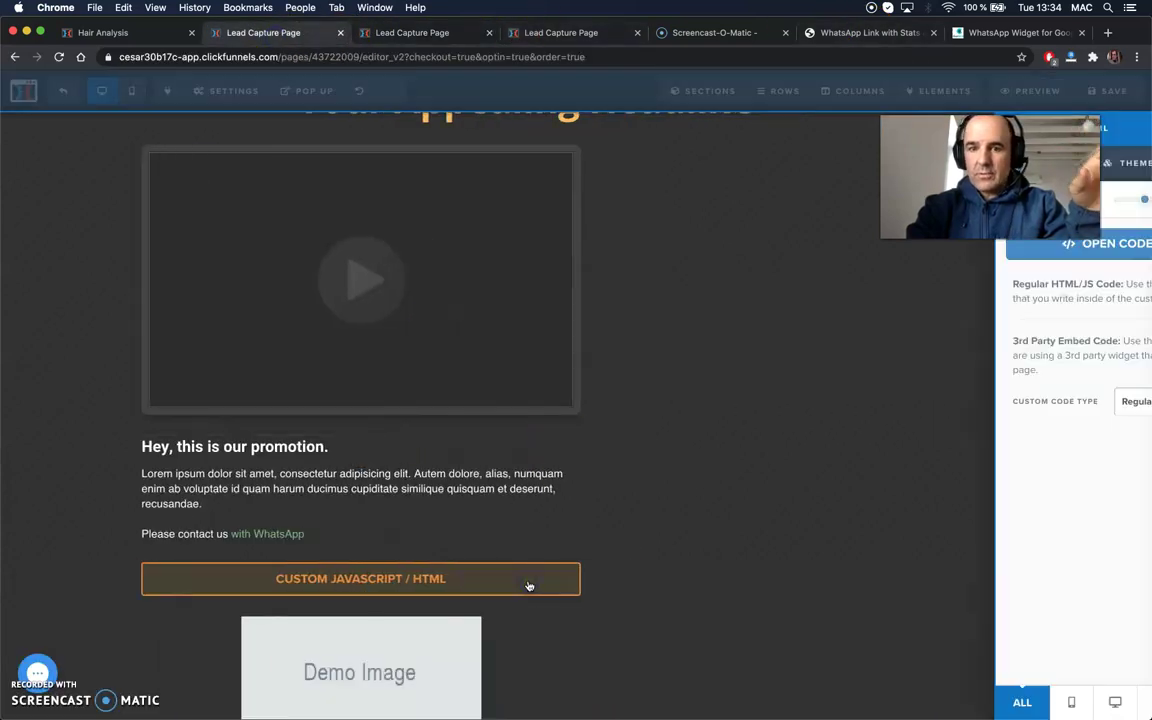
drag(986, 190, 717, 232)
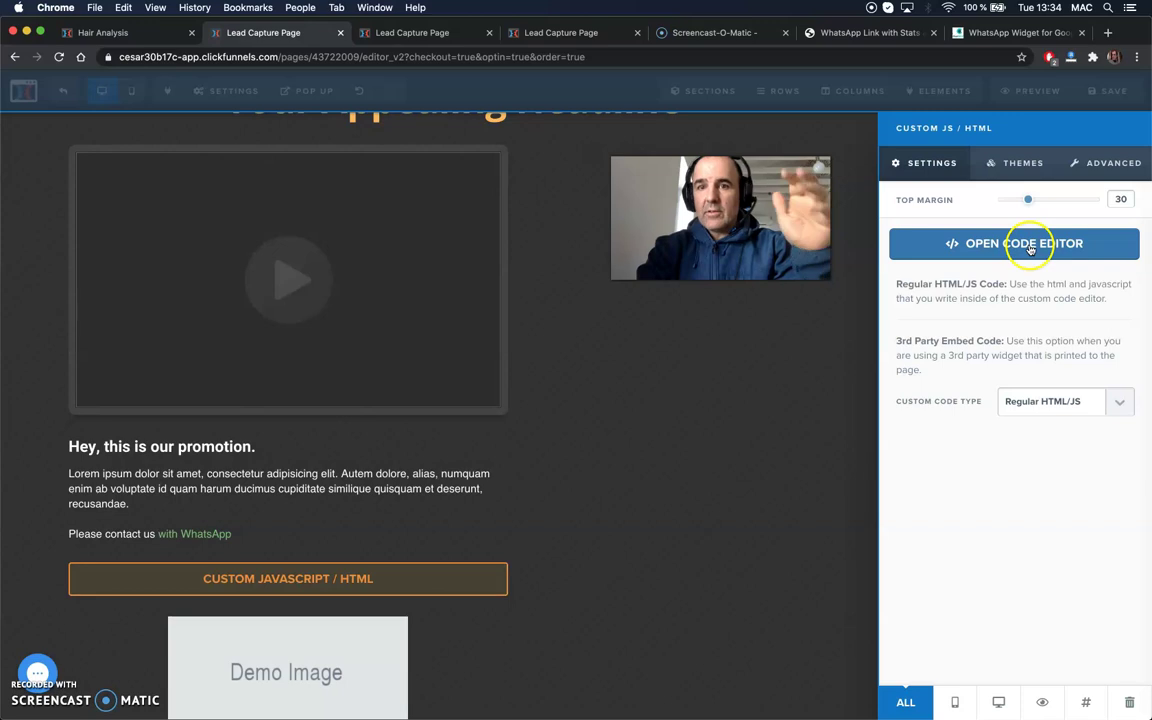
click(771, 396)
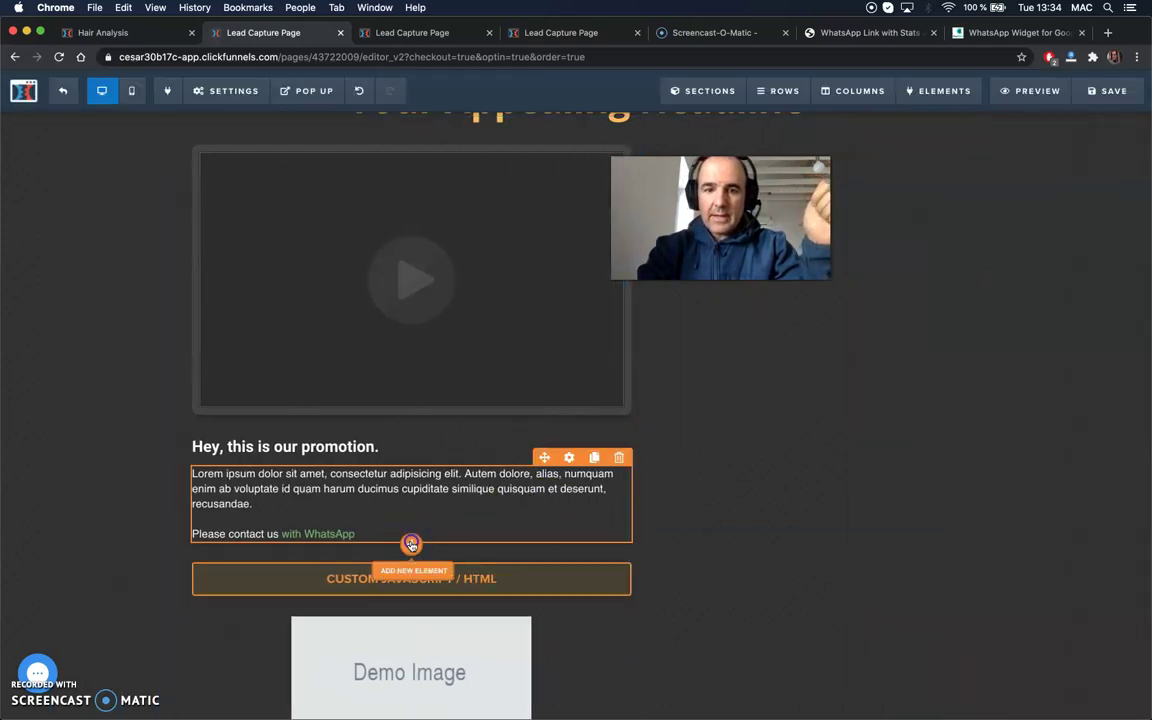
- Place a new Button element between the promotion text and the custom HTML block
click(411, 545)
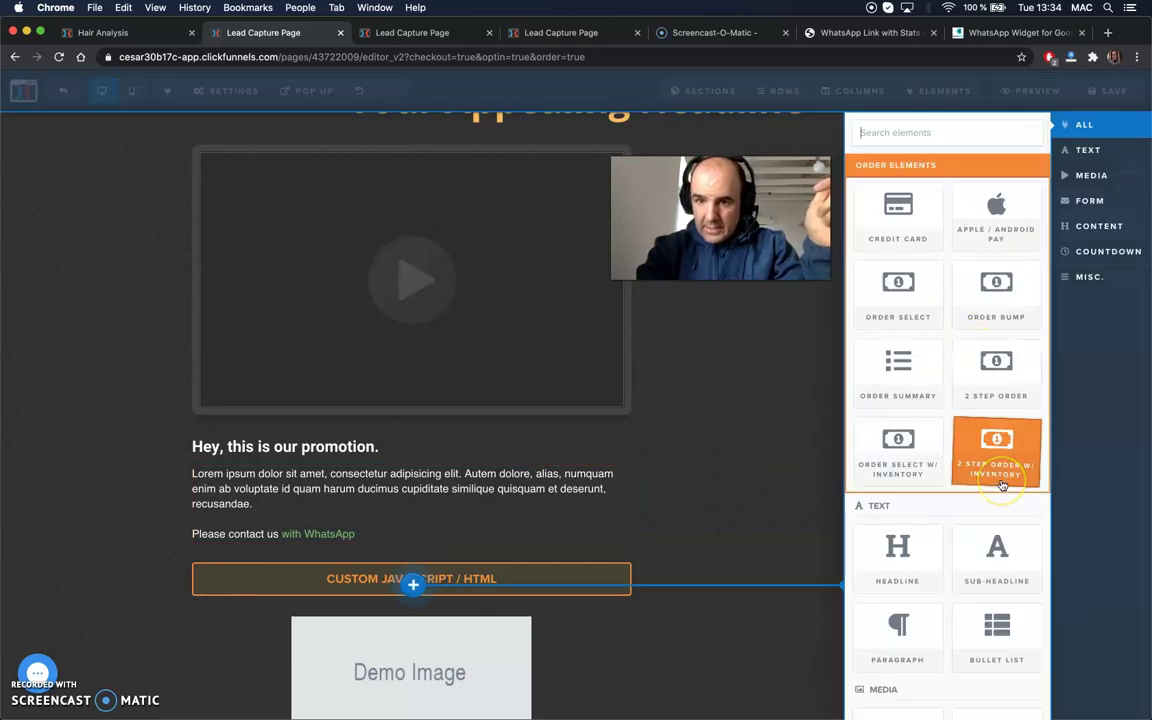
scroll(1002, 485, down, 10)
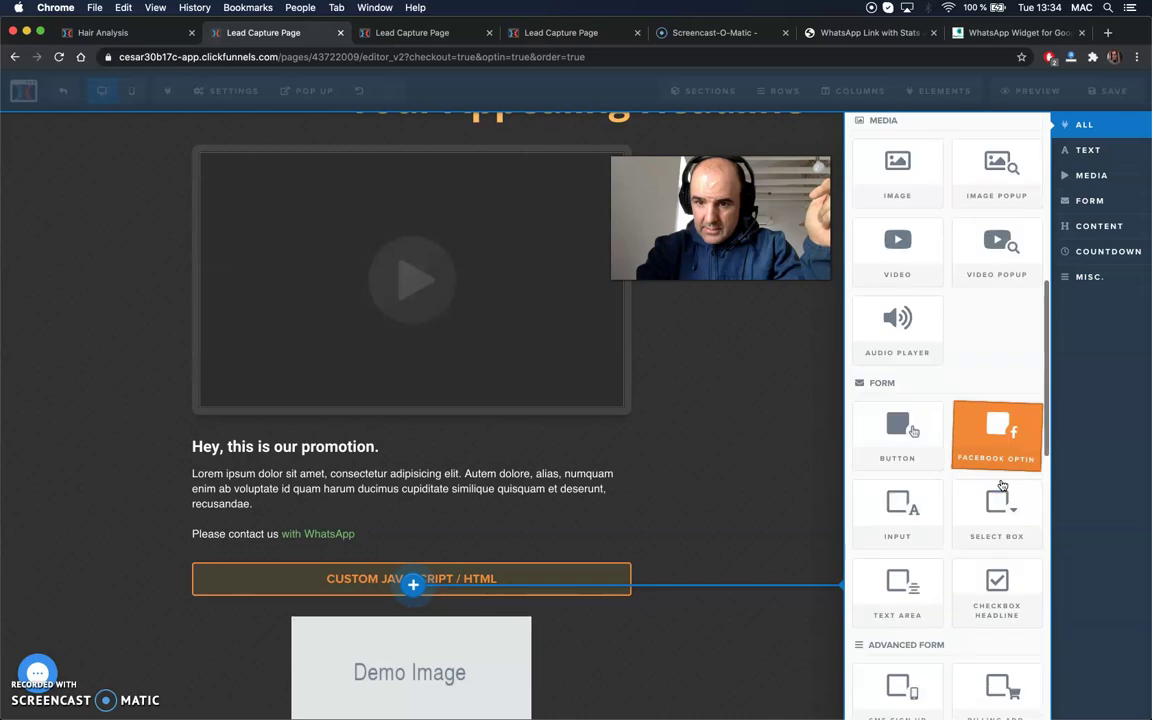
scroll(1002, 485, down, 3)
drag(475, 527, 505, 490)
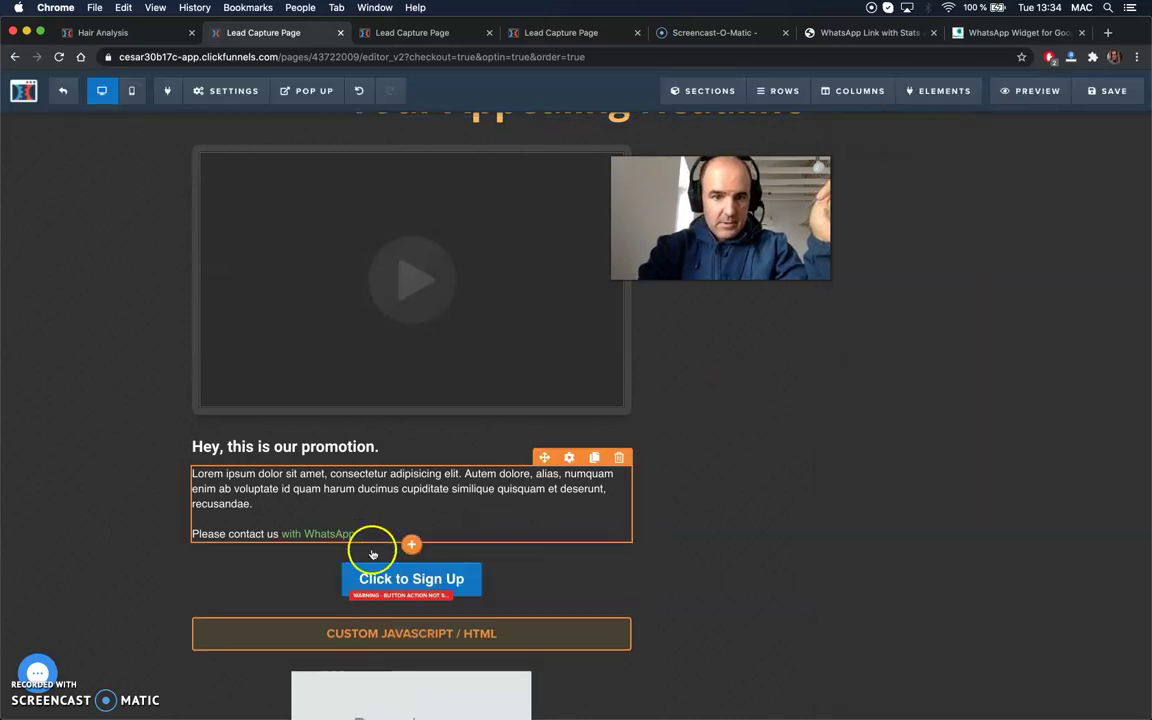
- Set the button text to 'WhatsApp Link' and its background colour to green #01c71e
click(462, 587)
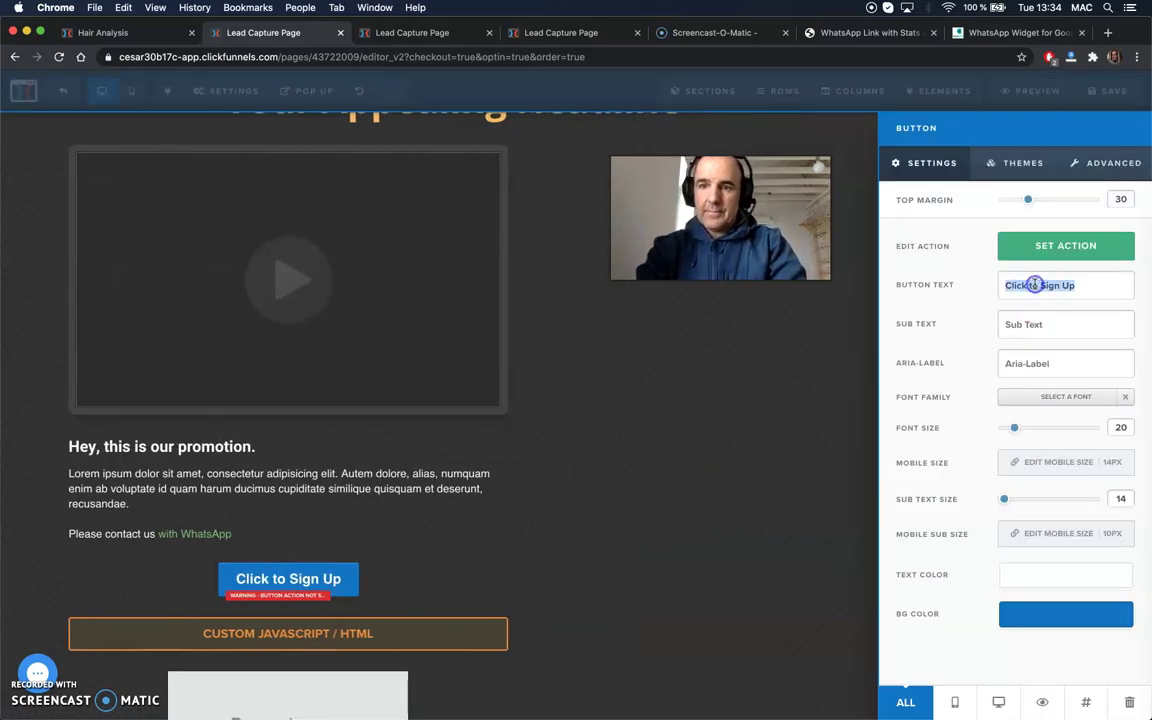
text(Whats)
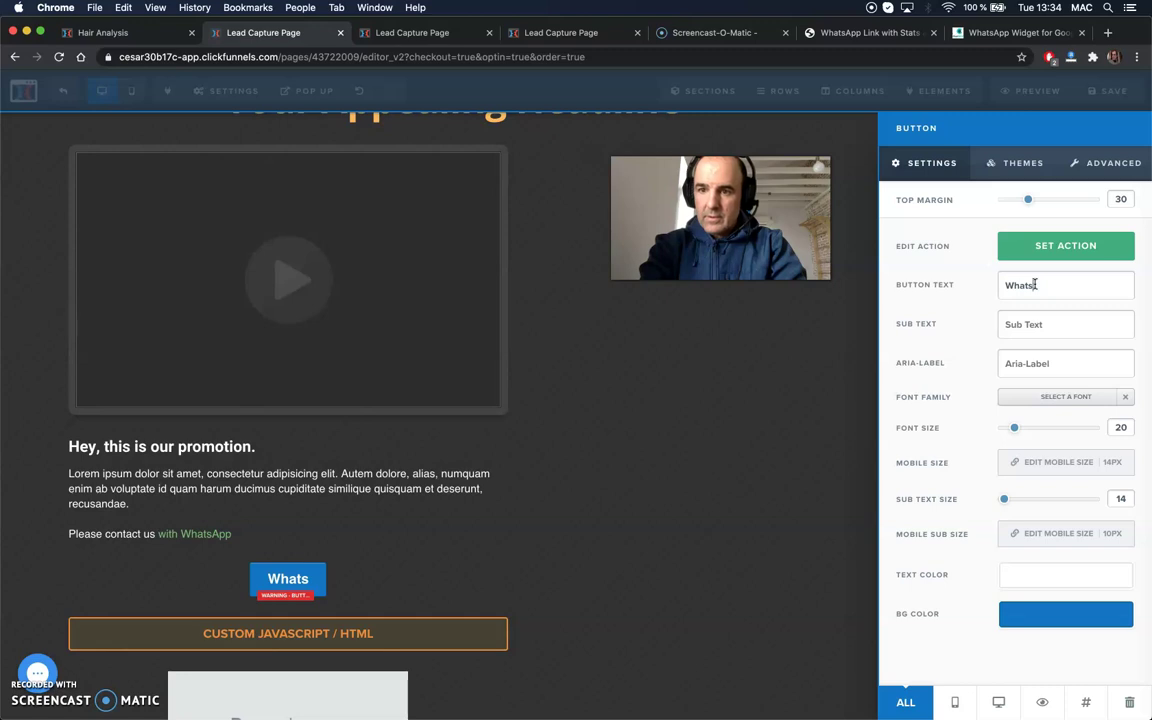
text(App Link)
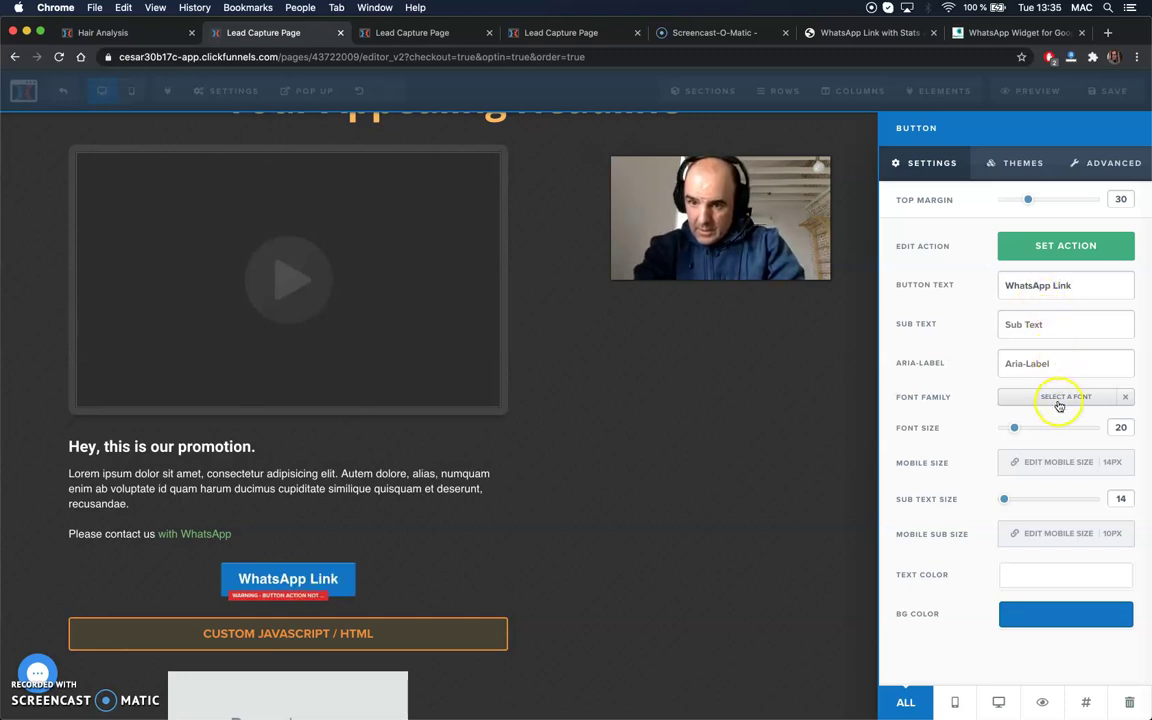
click(1076, 613)
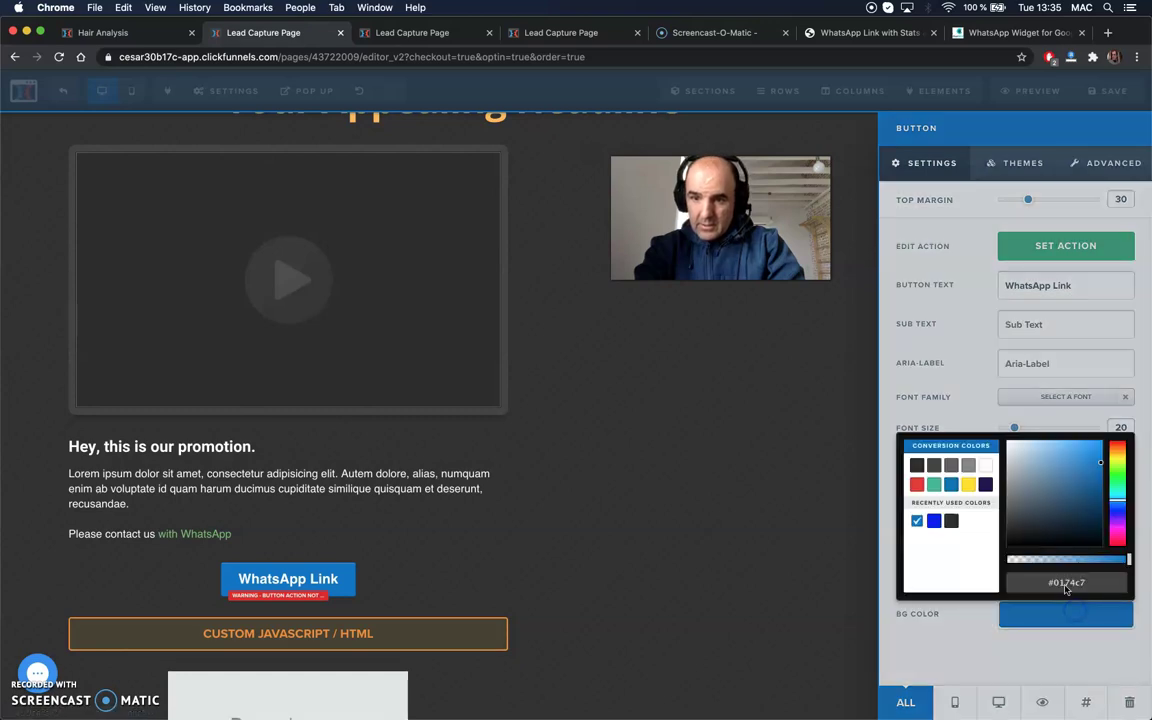
click(1119, 483)
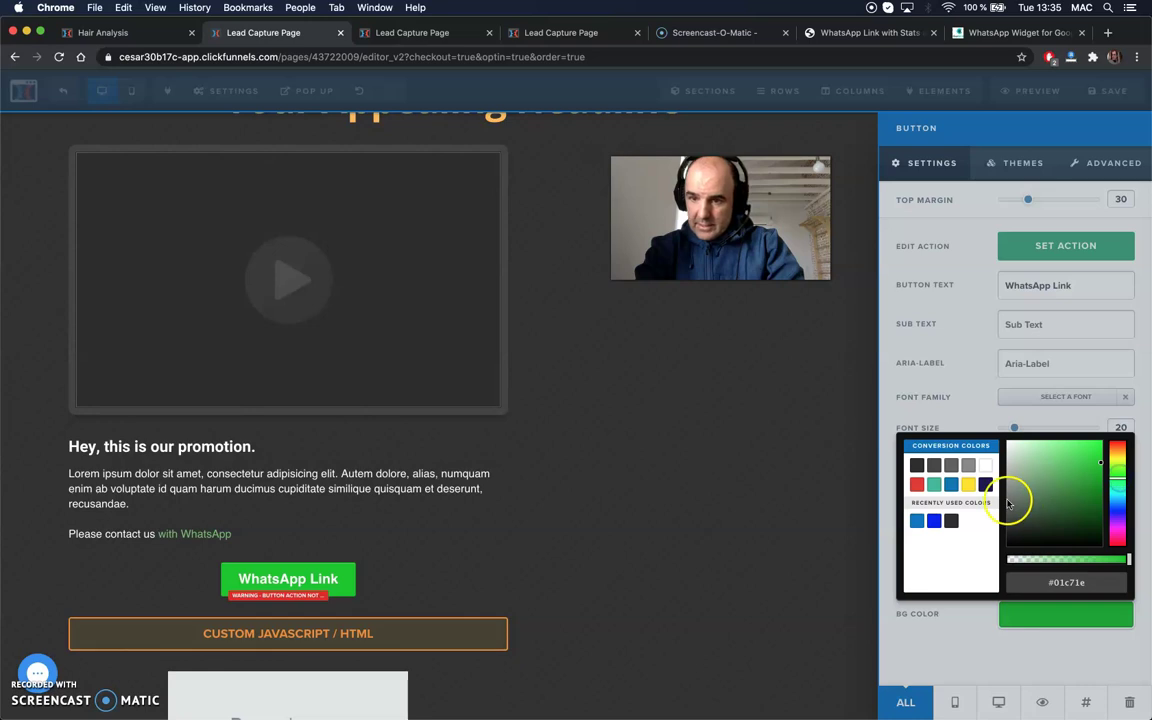
click(1055, 641)
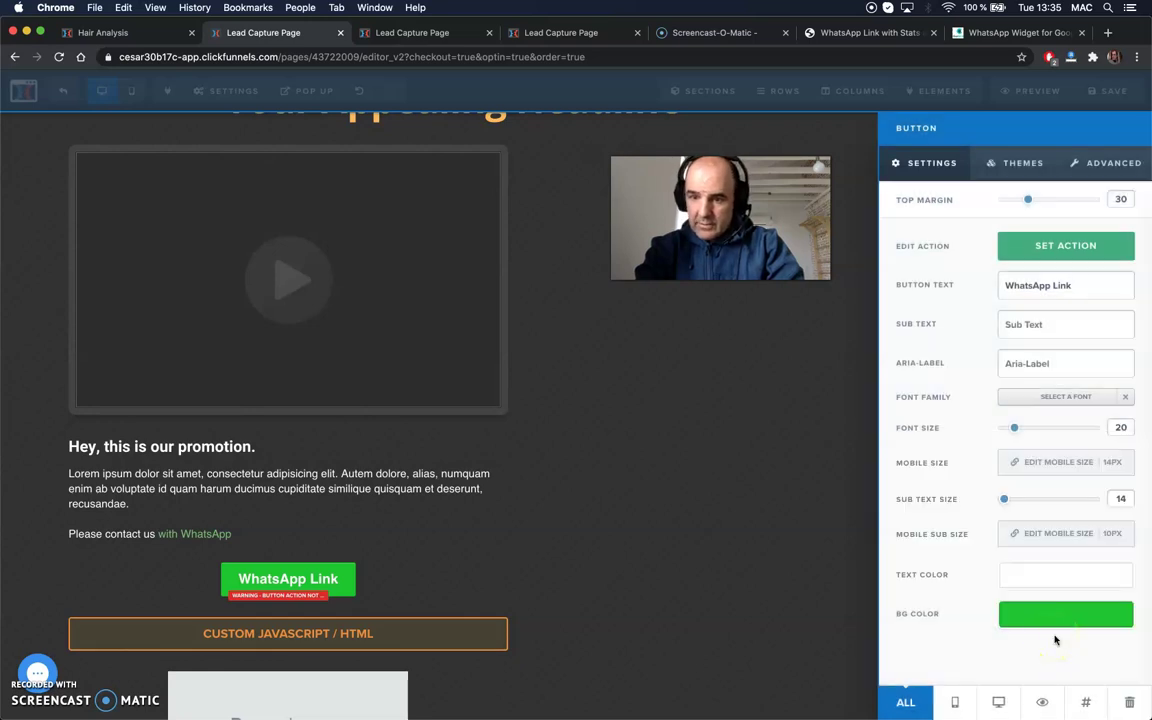
- Set the WhatsApp Link button to go to a website URL and clear the wrongly pasted text
click(1055, 252)
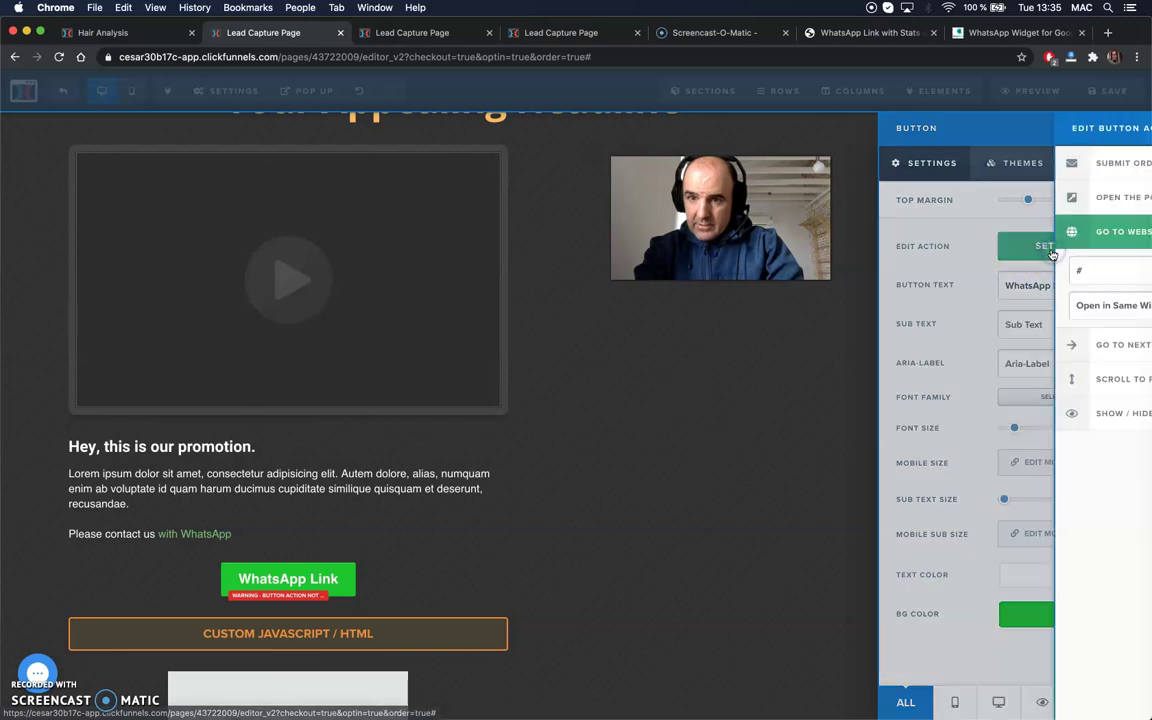
click(977, 271)
key(super+v)
key(super+a)
key(BackSpace)
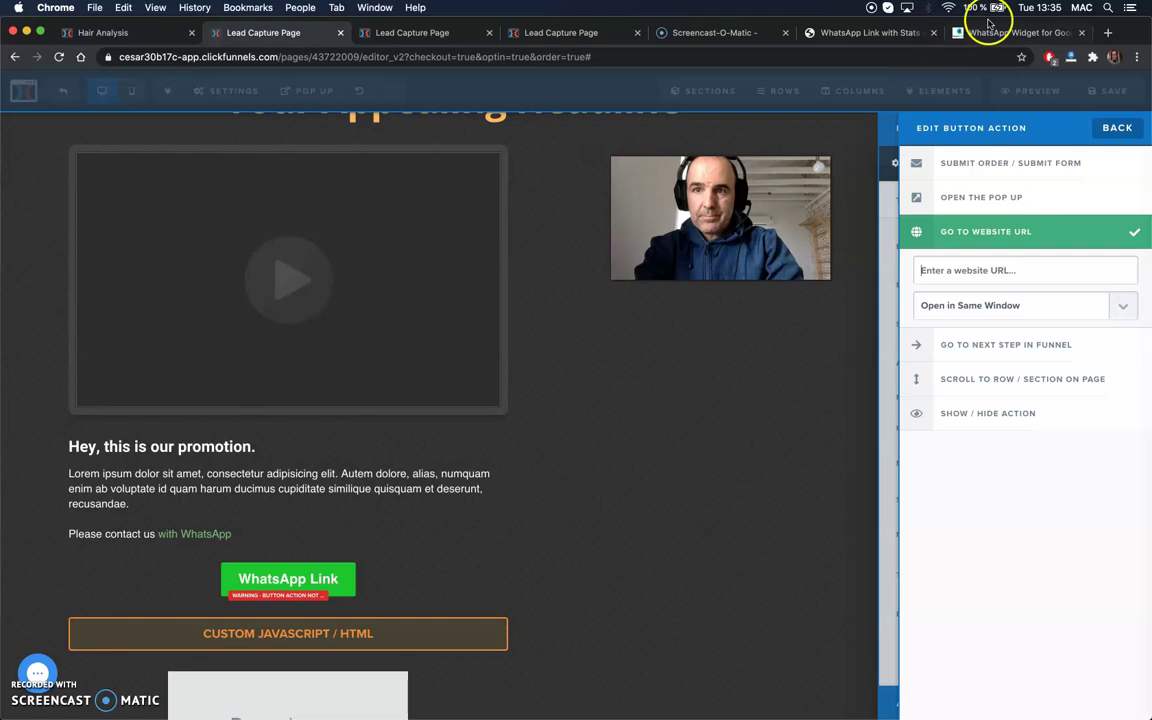
- Copy the chatwith.io share link for the hi message from the WhatsApp links list
click(985, 32)
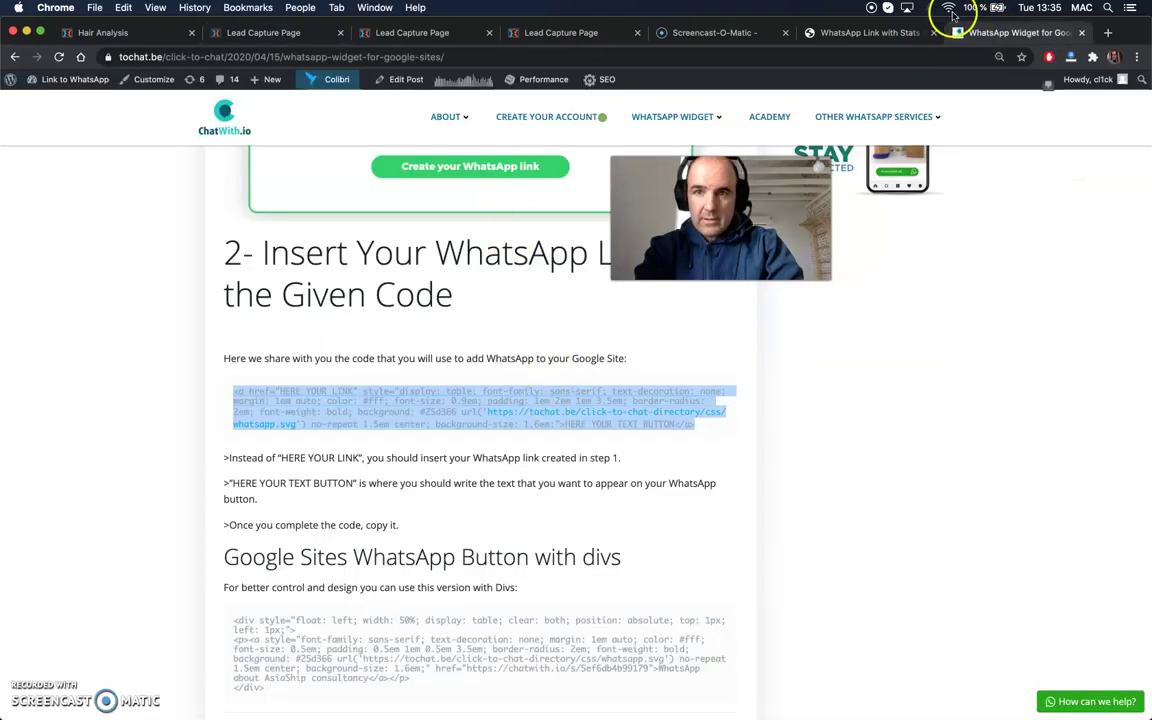
click(850, 30)
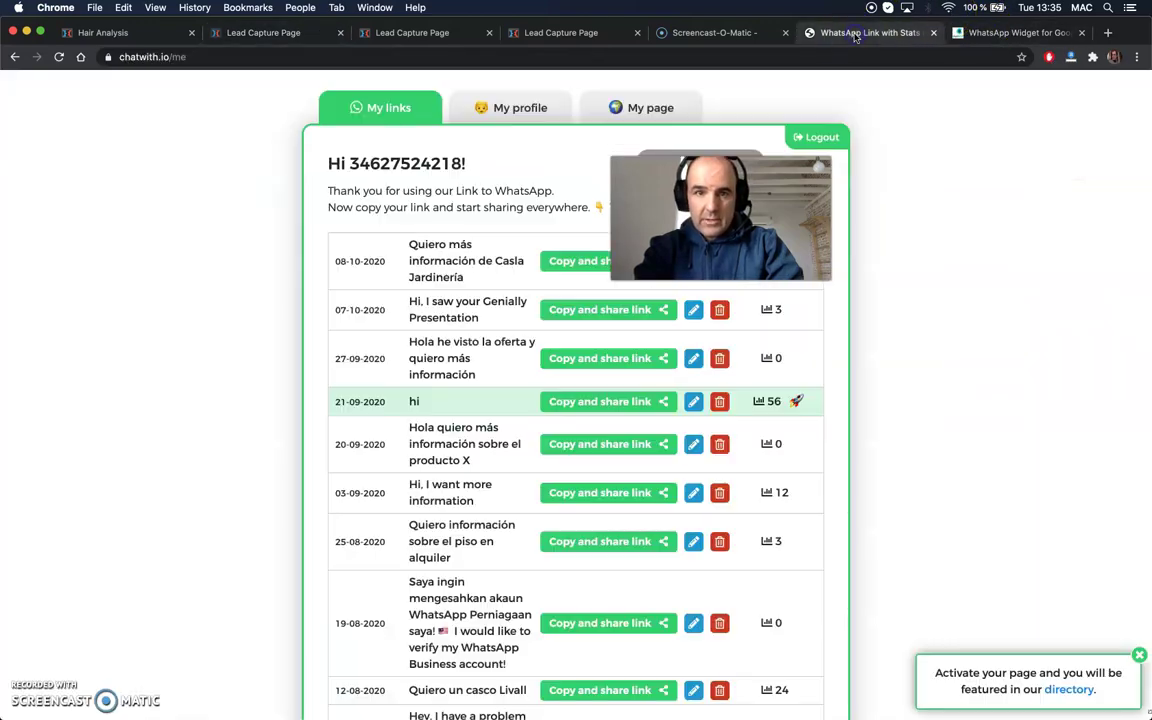
click(585, 401)
click(703, 136)
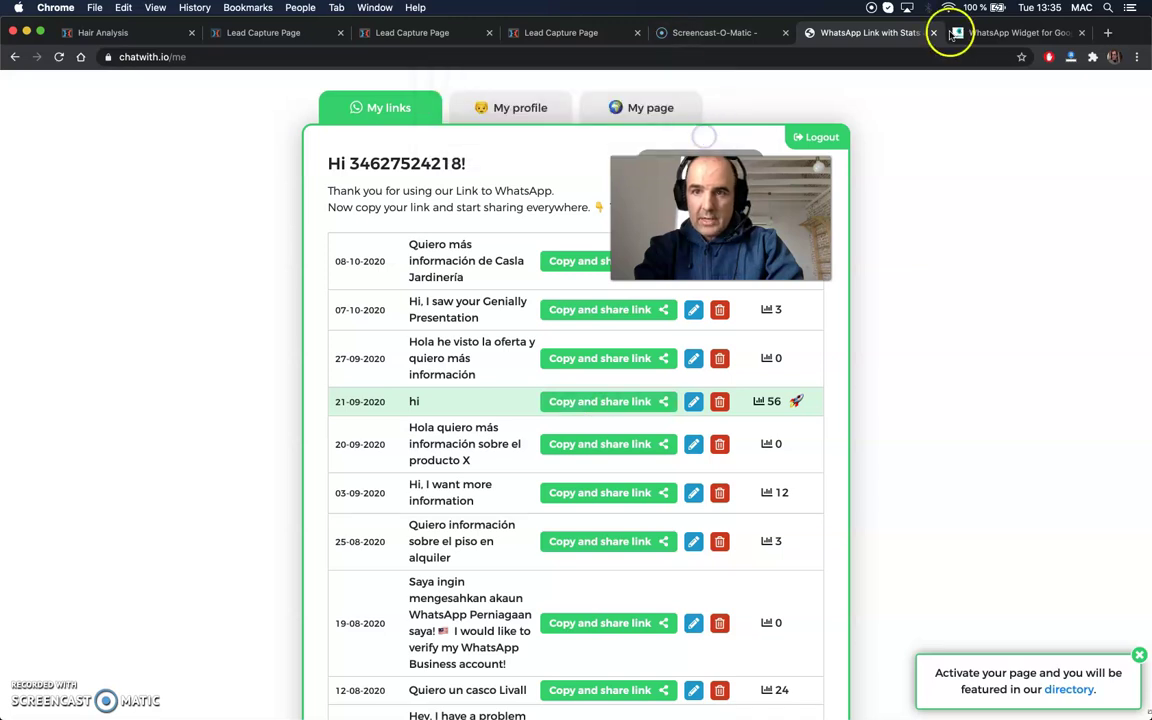
- Paste the chatwith.io link as the button's website URL, opening in the same window
click(990, 32)
click(428, 36)
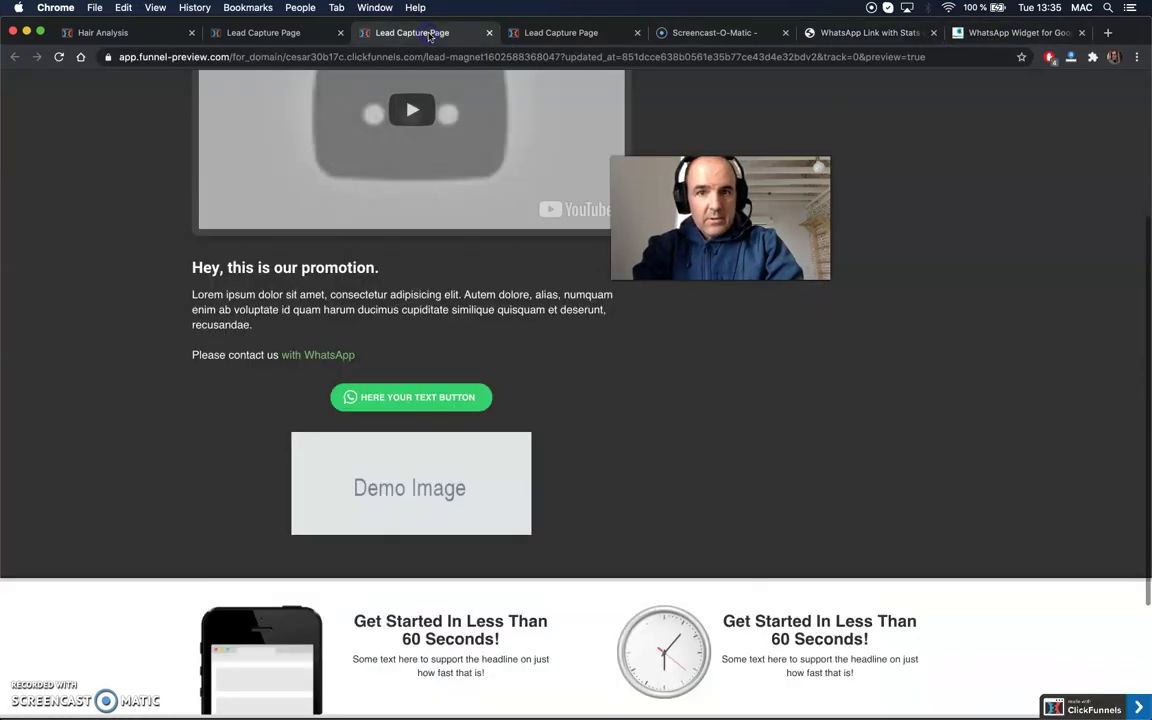
click(565, 32)
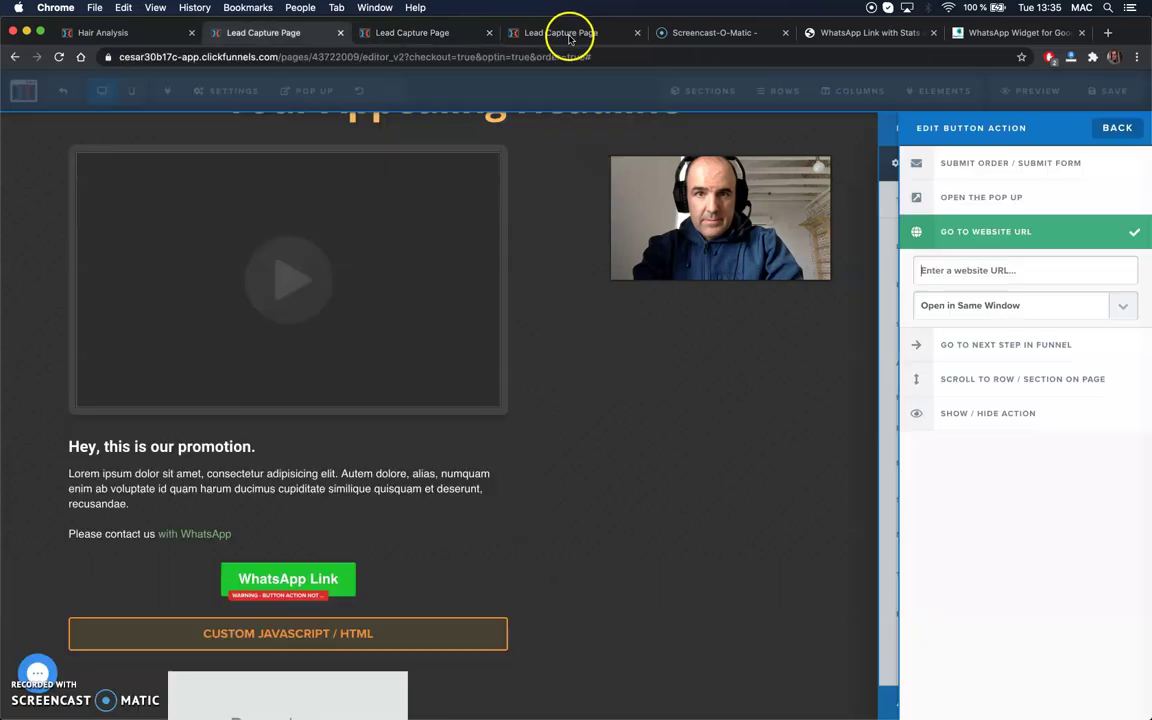
click(940, 270)
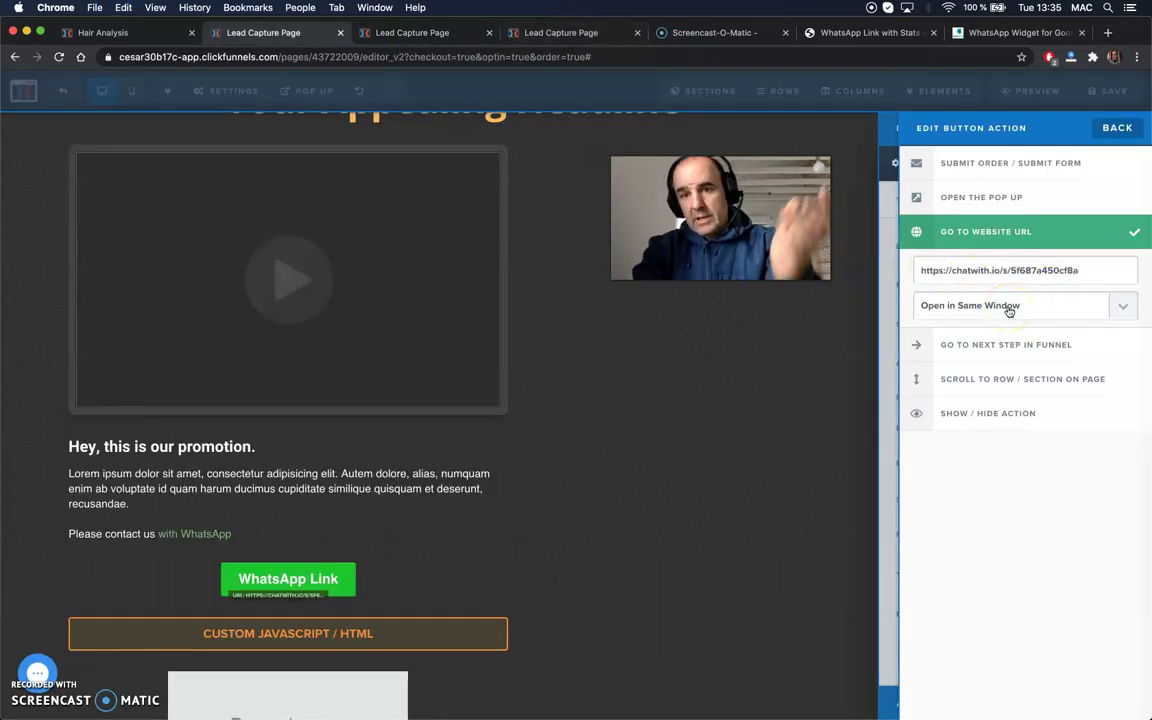
click(1009, 311)
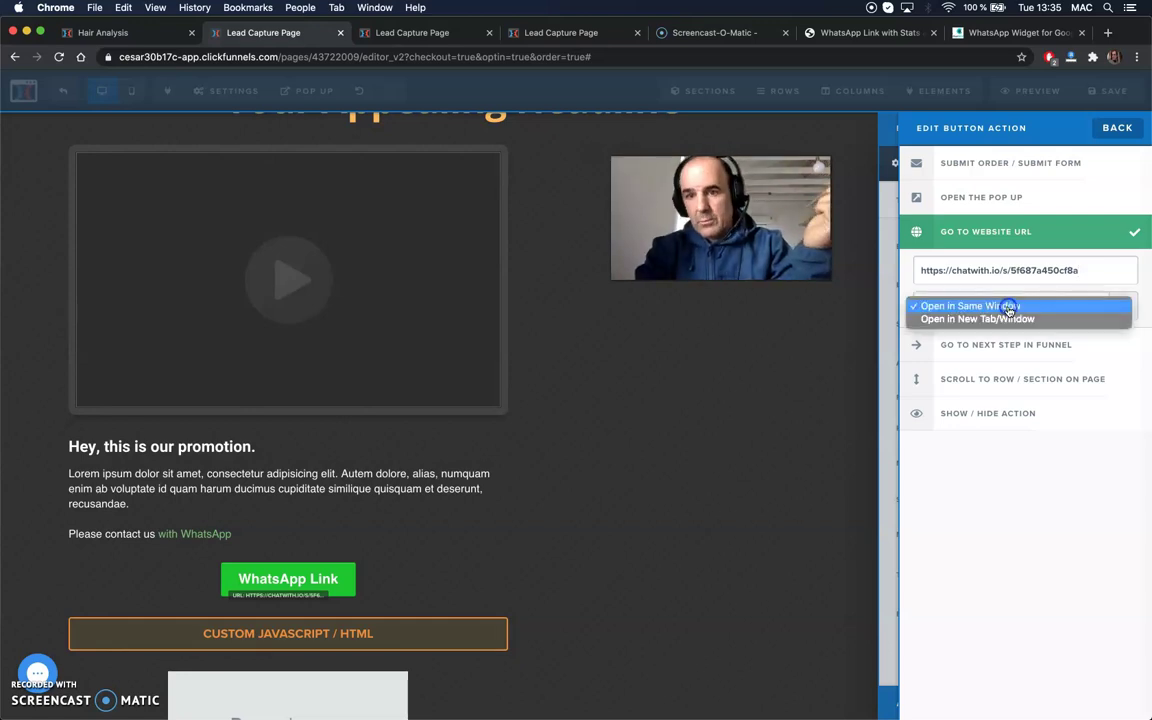
click(1054, 528)
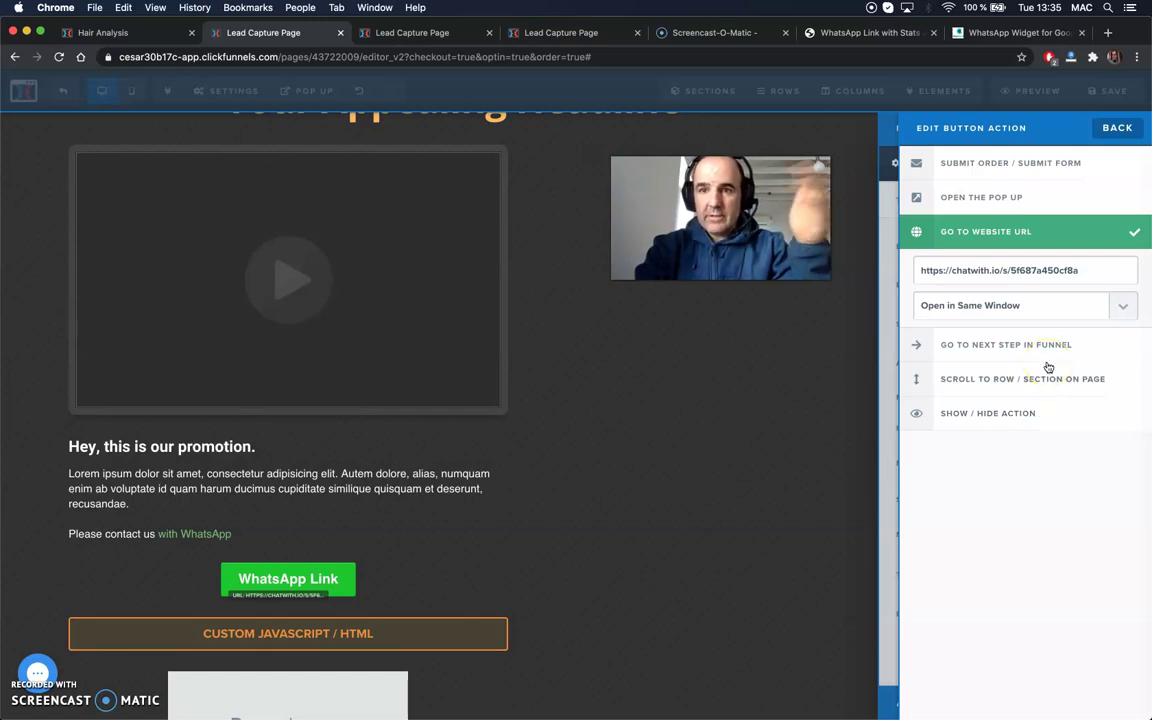
click(1118, 127)
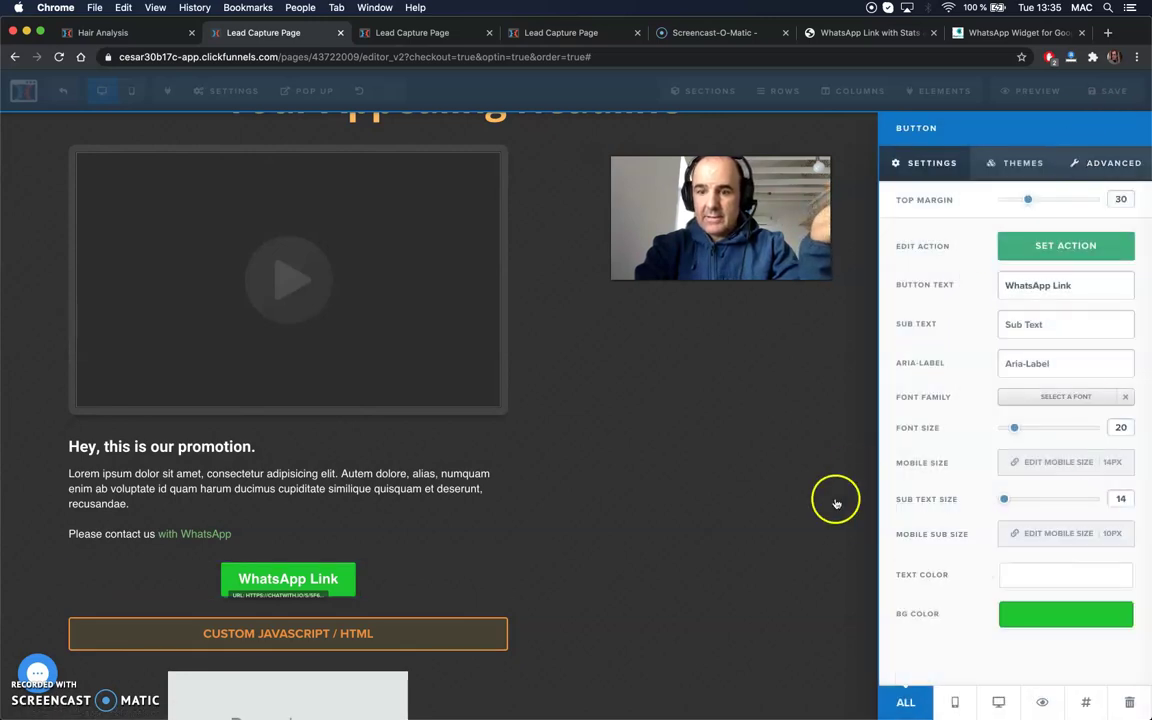
- Close the button settings, preview the page and scroll down to the WhatsApp buttons
click(820, 532)
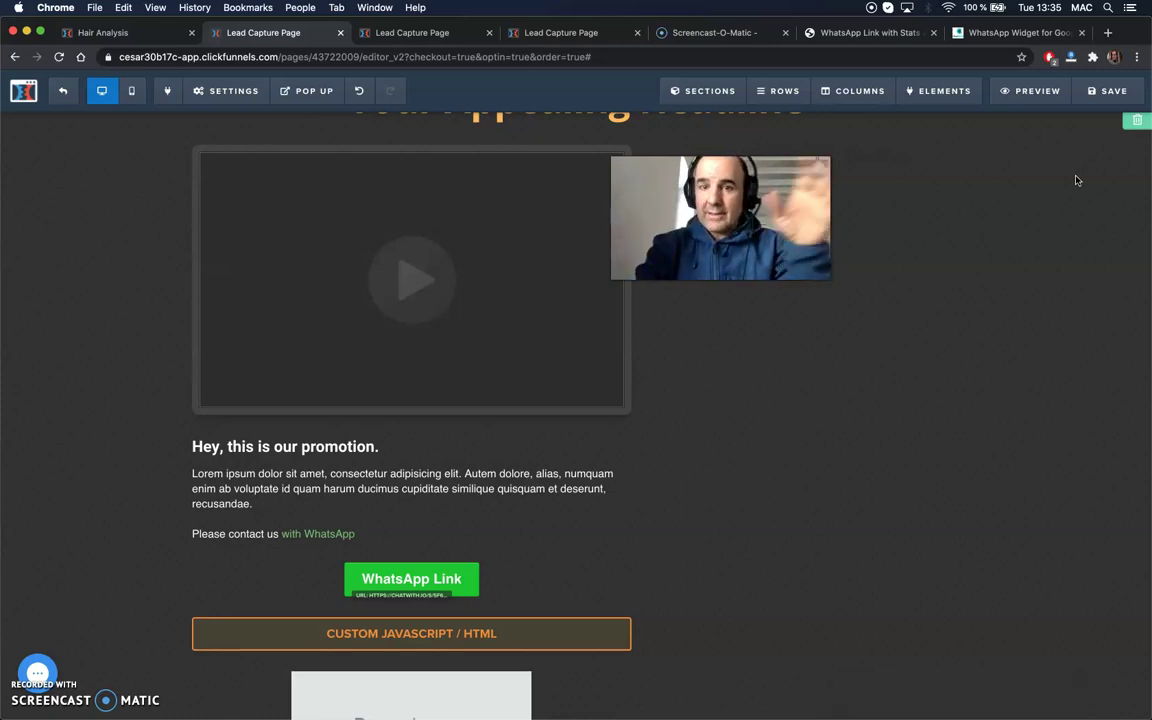
click(1033, 92)
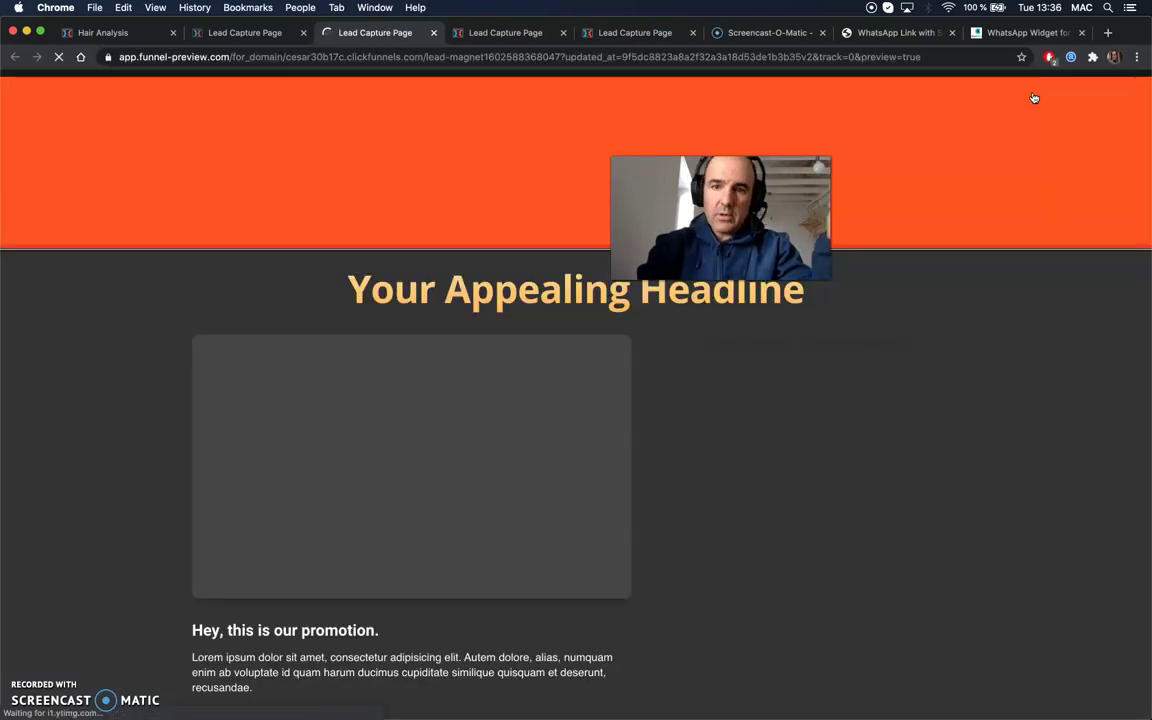
scroll(892, 448, down, 3)
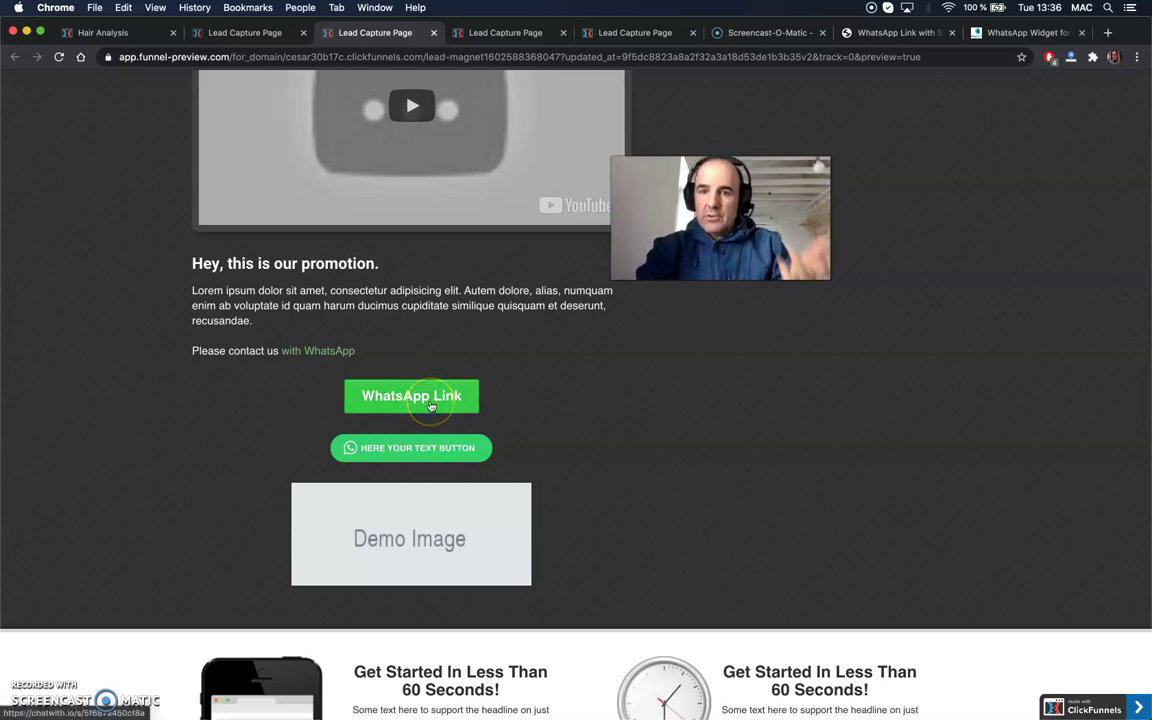
- Point out the HTML WhatsApp button and its icon, then switch to the older preview
click(418, 458)
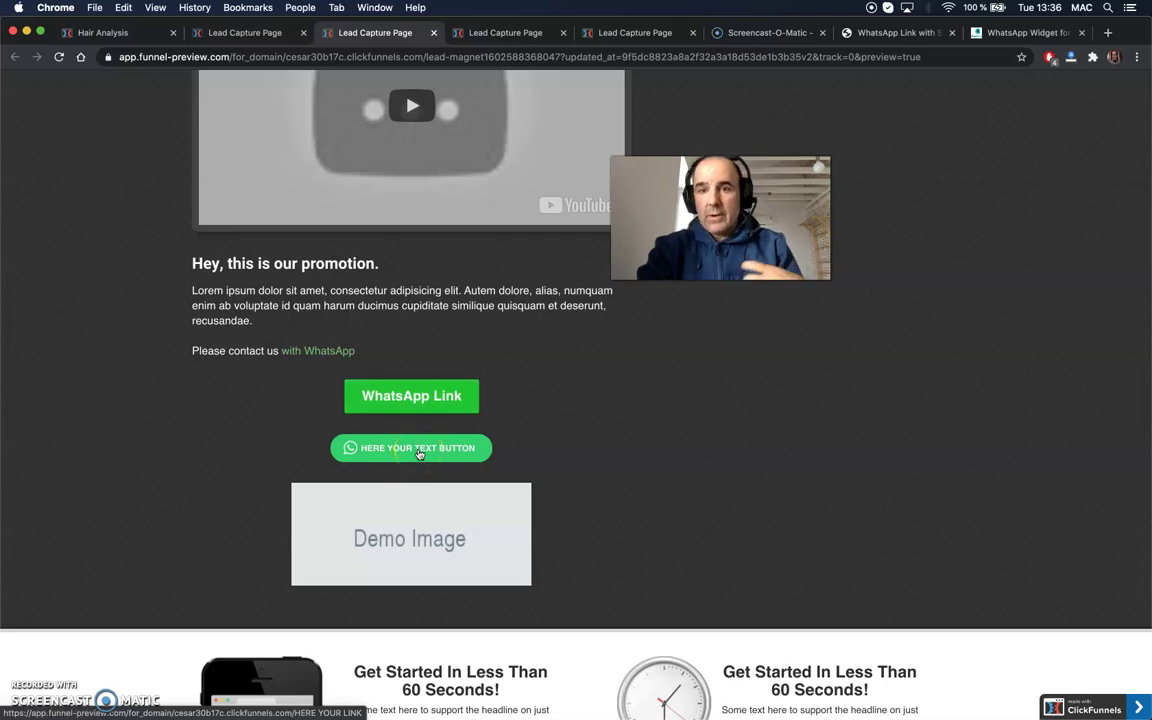
click(348, 450)
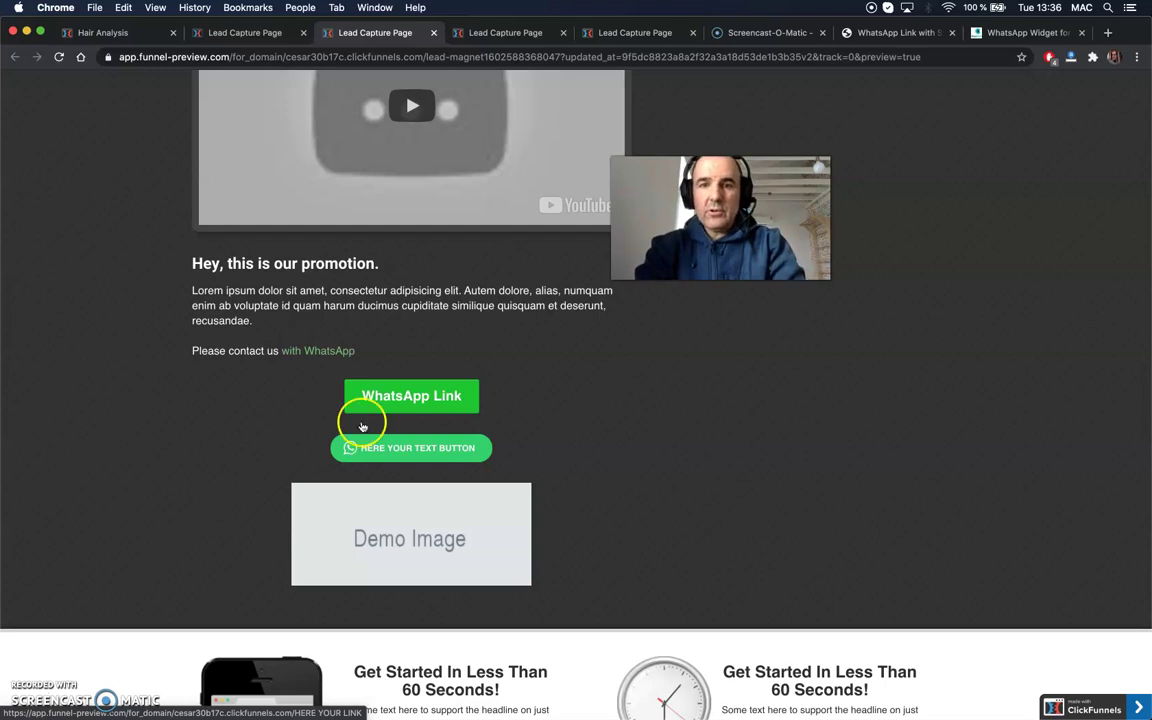
click(490, 33)
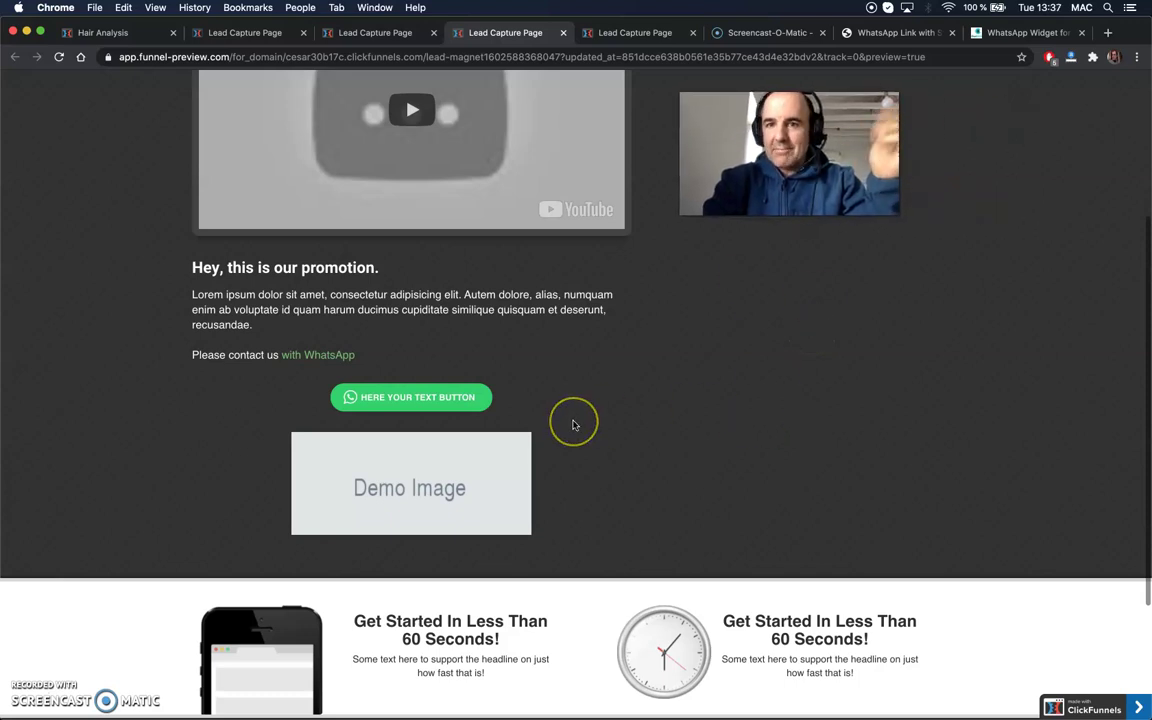
scroll(571, 420, up, 1)
scroll(573, 425, up, 5)
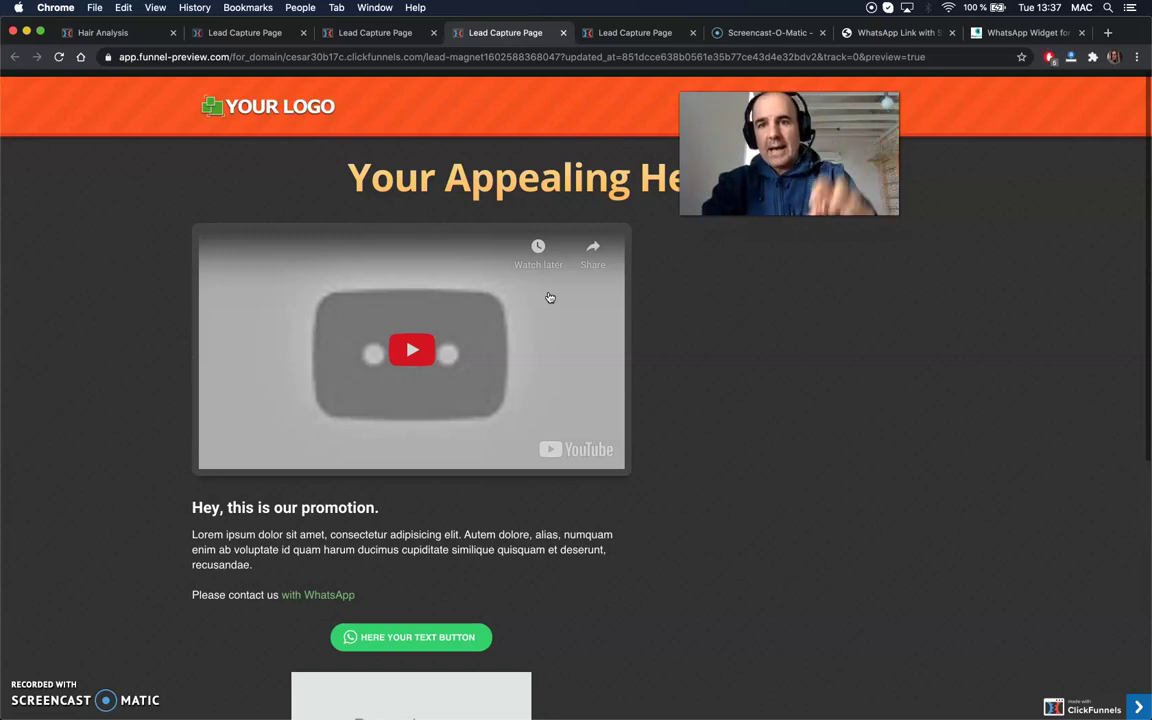
- Close the two outdated Lead Capture Page tabs and return to the new preview
click(562, 33)
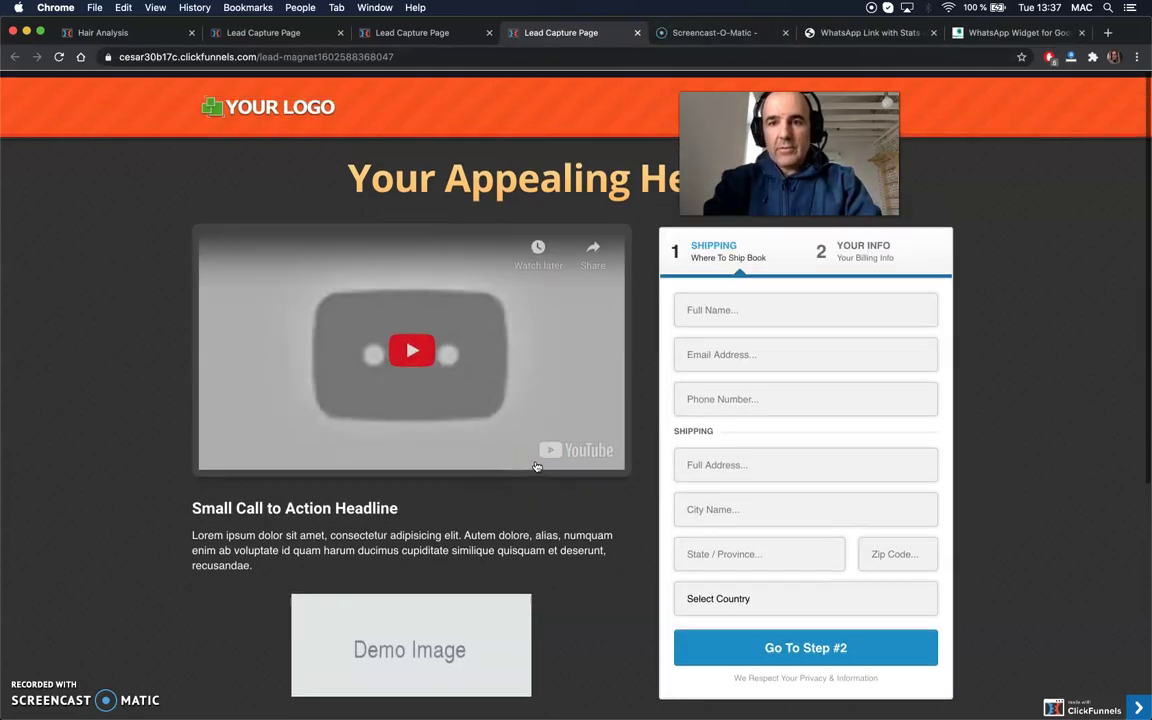
click(637, 33)
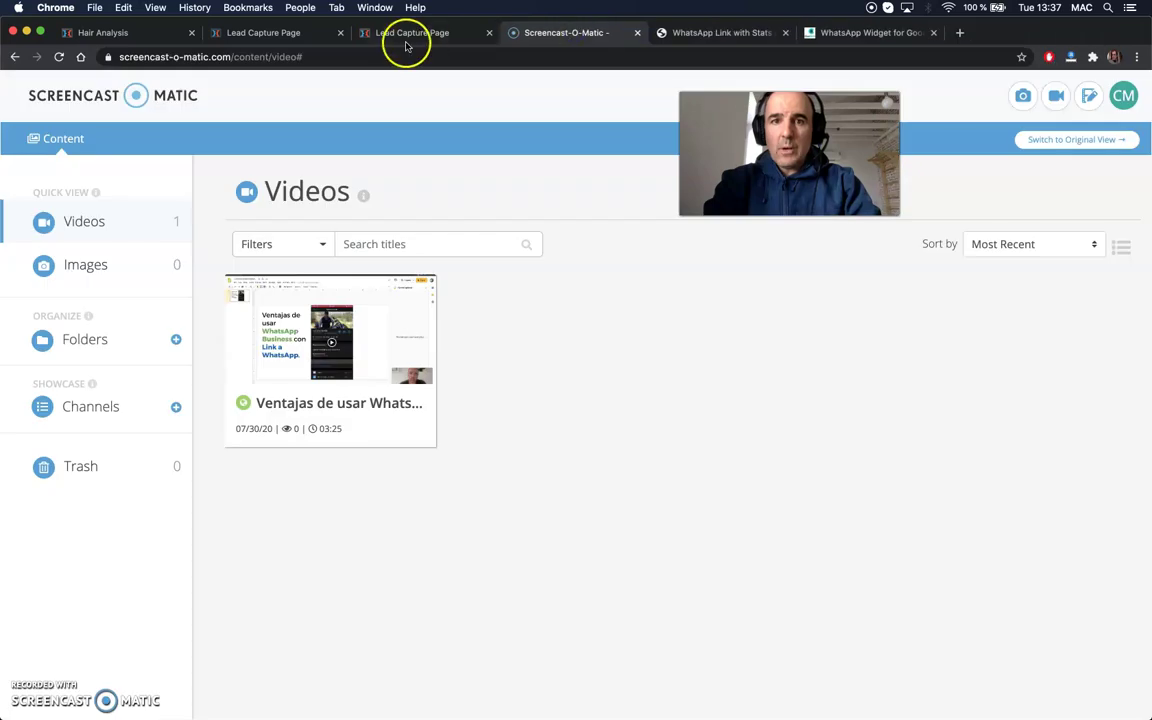
click(411, 33)
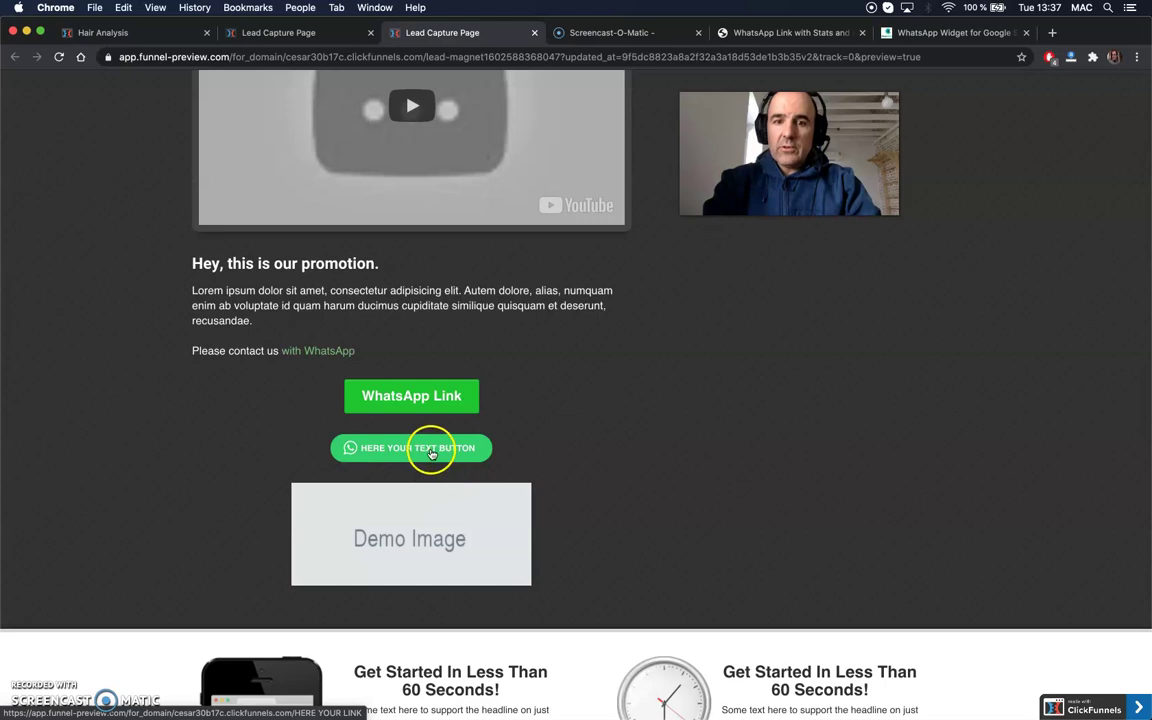
- Review the HTML button code on the tochat.be page, then go back to the funnel preview
click(913, 33)
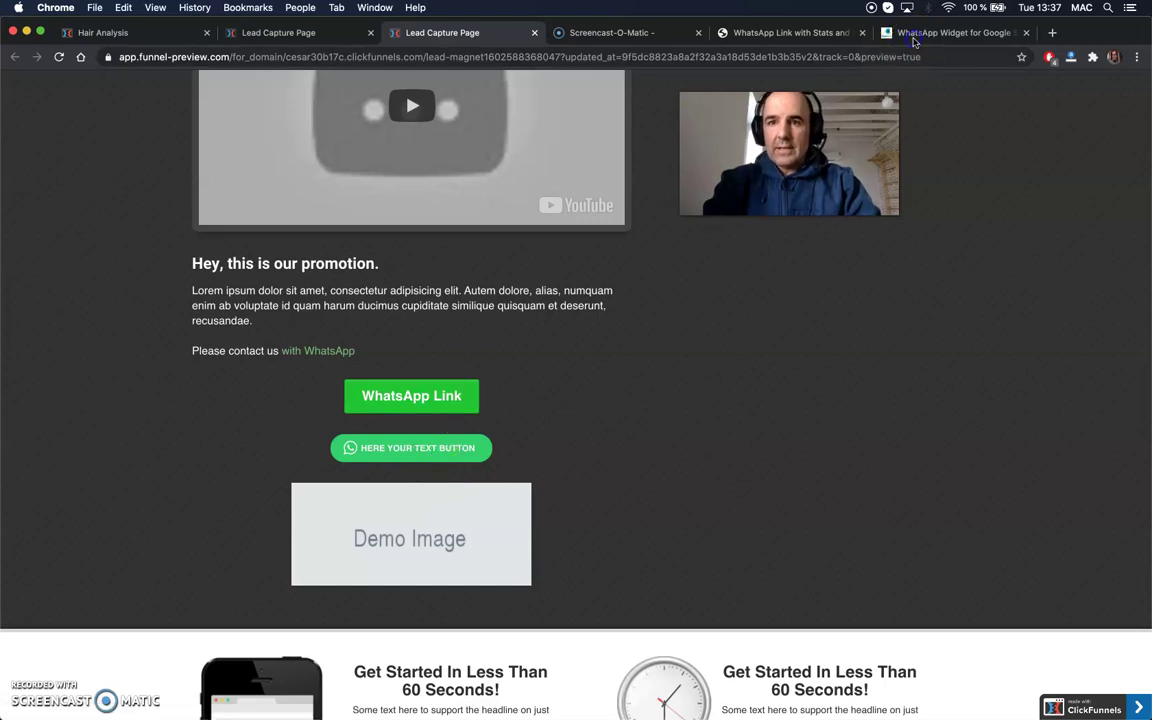
click(432, 400)
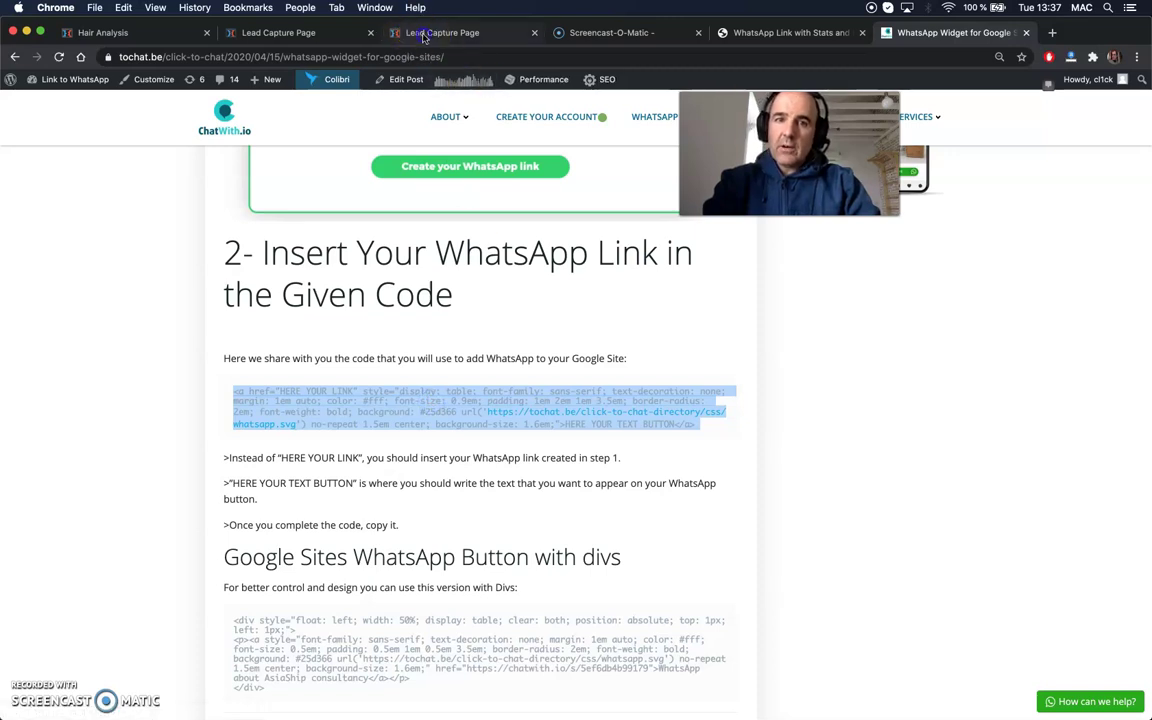
click(392, 33)
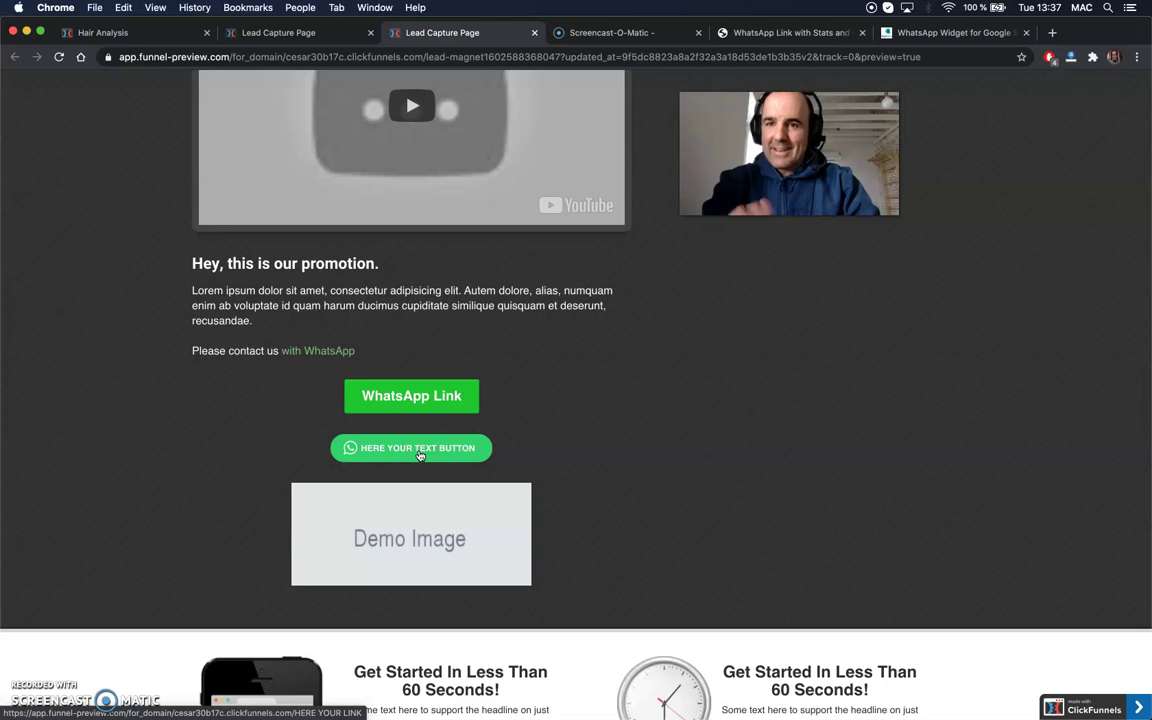
- Inspect the green WhatsApp Link button above the HTML WhatsApp button in the preview
click(352, 452)
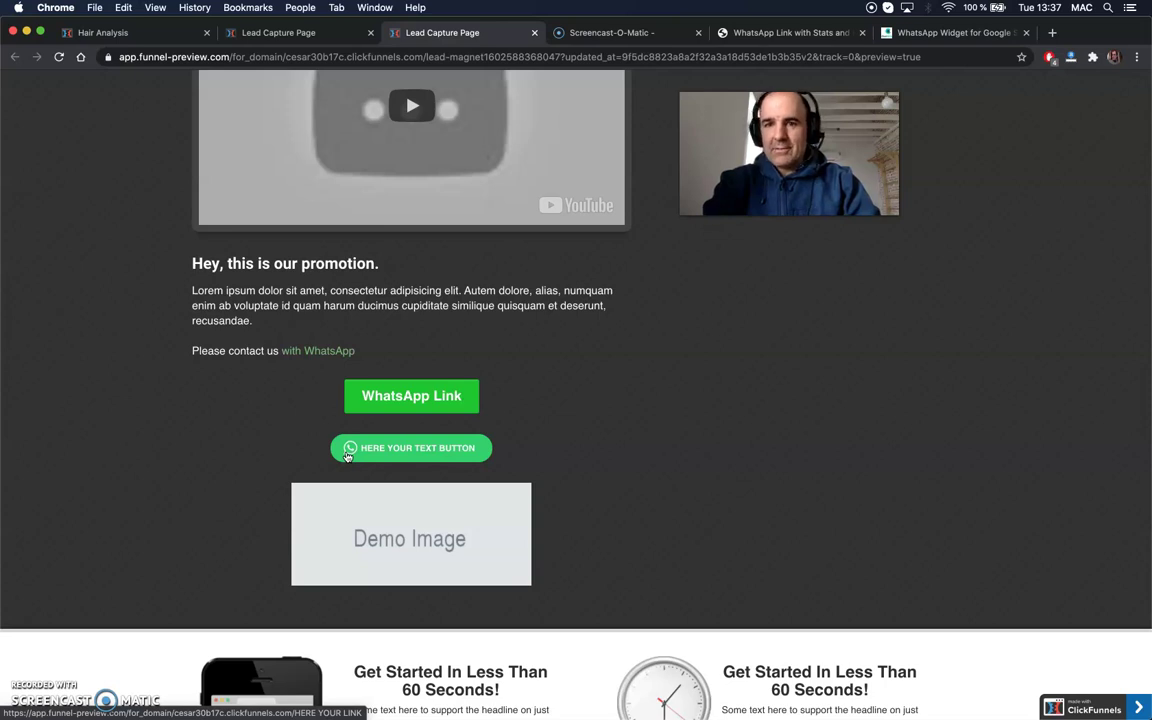
click(533, 383)
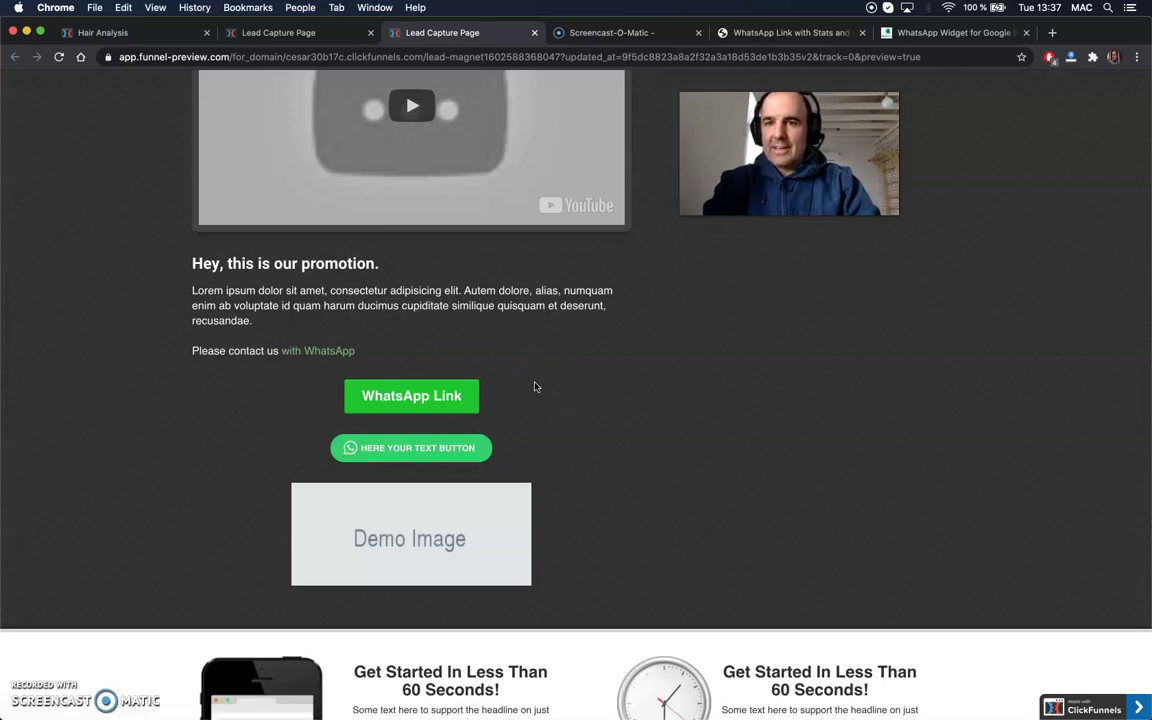
click(411, 167)
click(429, 425)
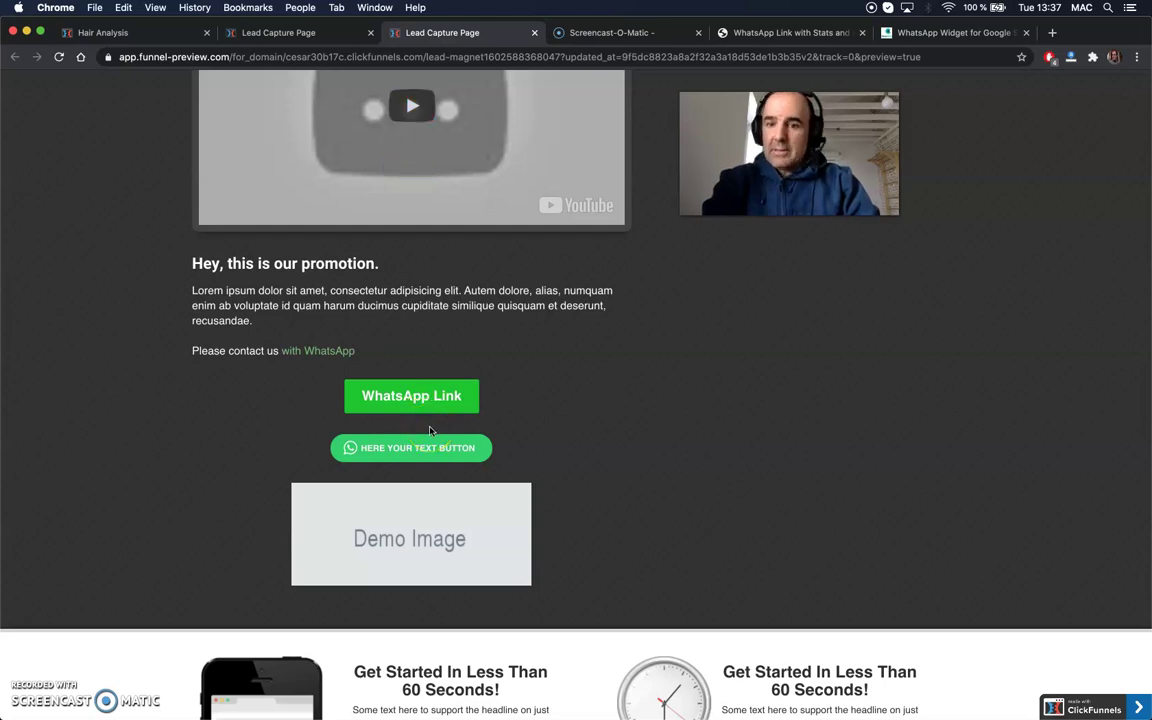
scroll(280, 410, up, 3)
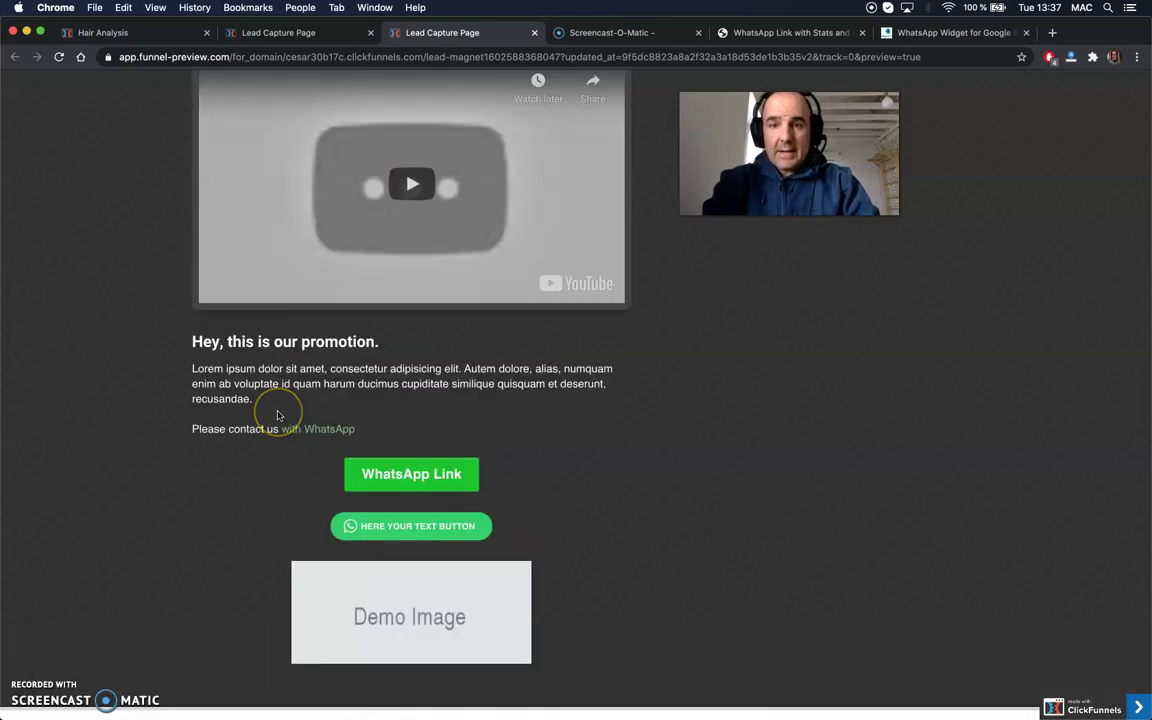
scroll(279, 416, down, 1)
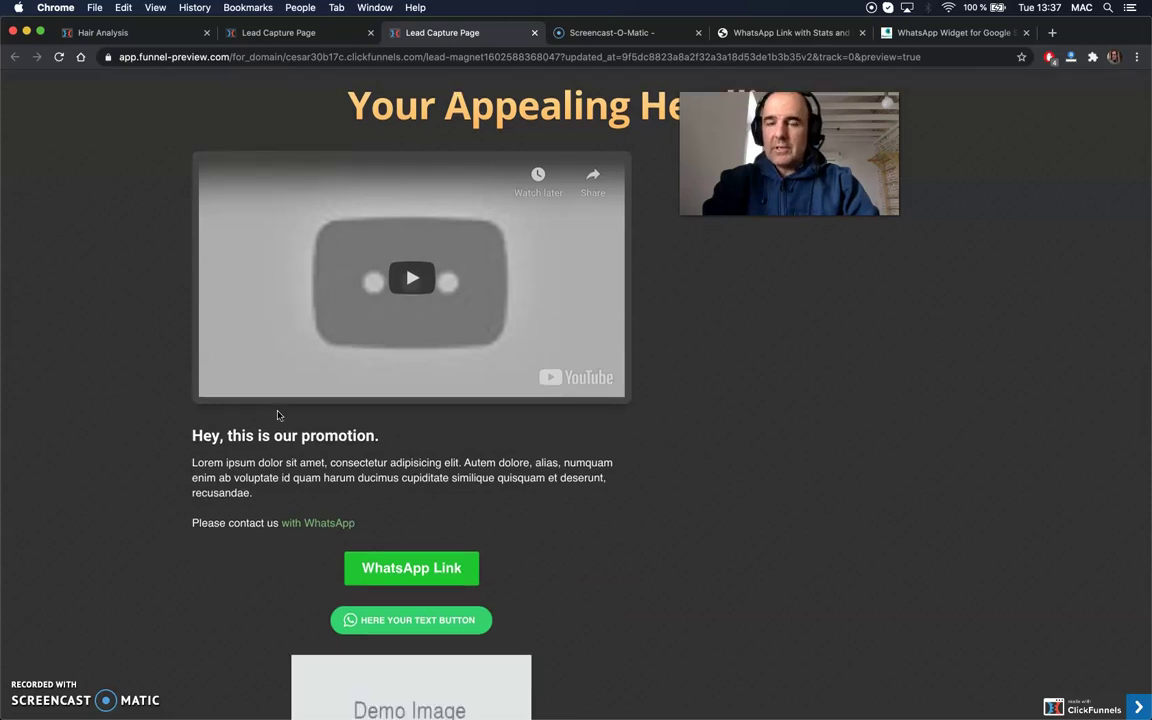
scroll(279, 416, down, 2)
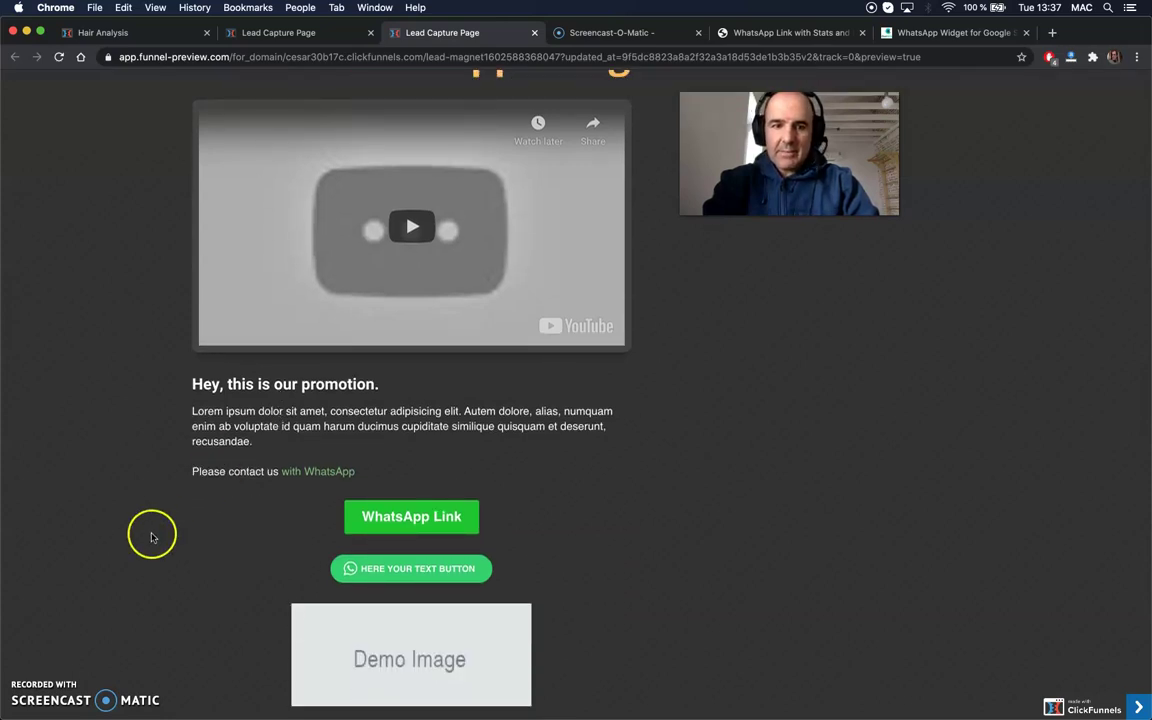